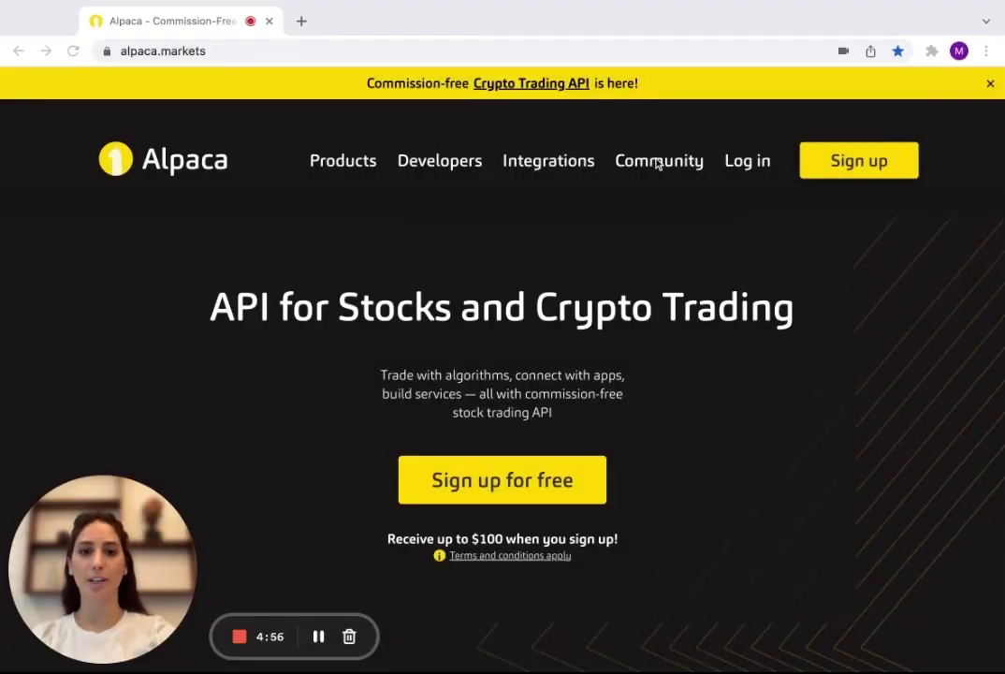
Go to the Alpaca Community page and find its Resources entry
left_click(684, 164)
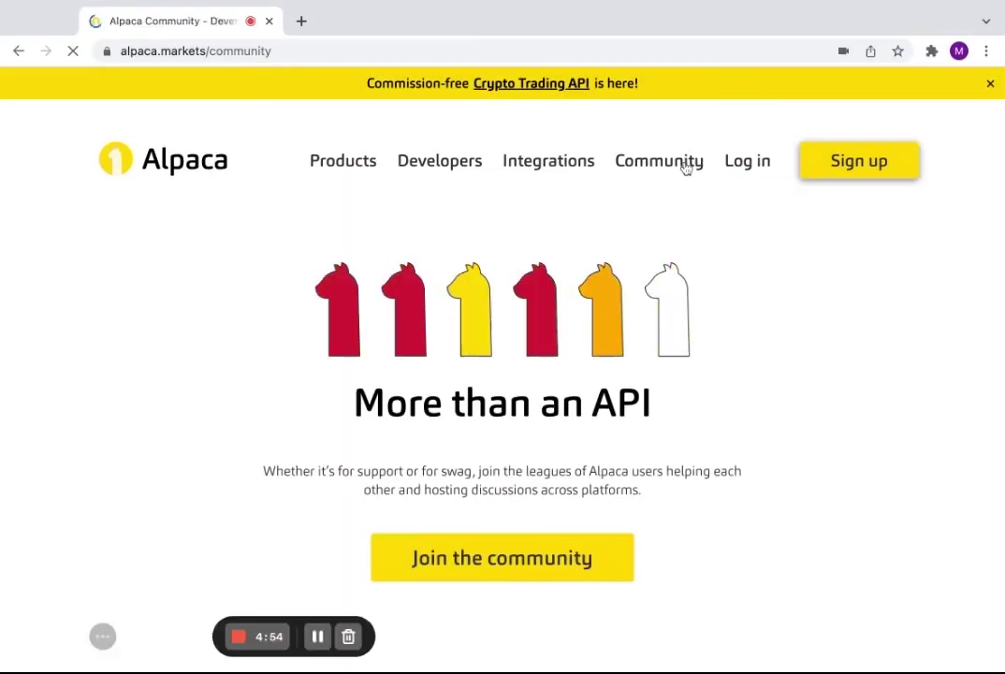
scroll(437, 253, "down", 8)
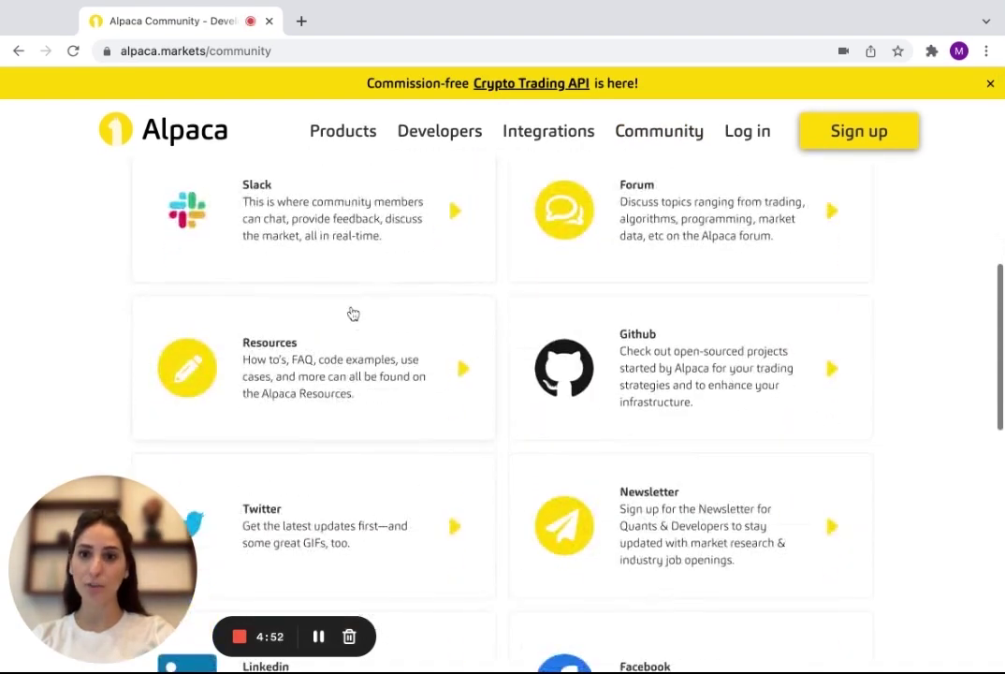
scroll(346, 299, "up", 2)
scroll(341, 290, "down", 1)
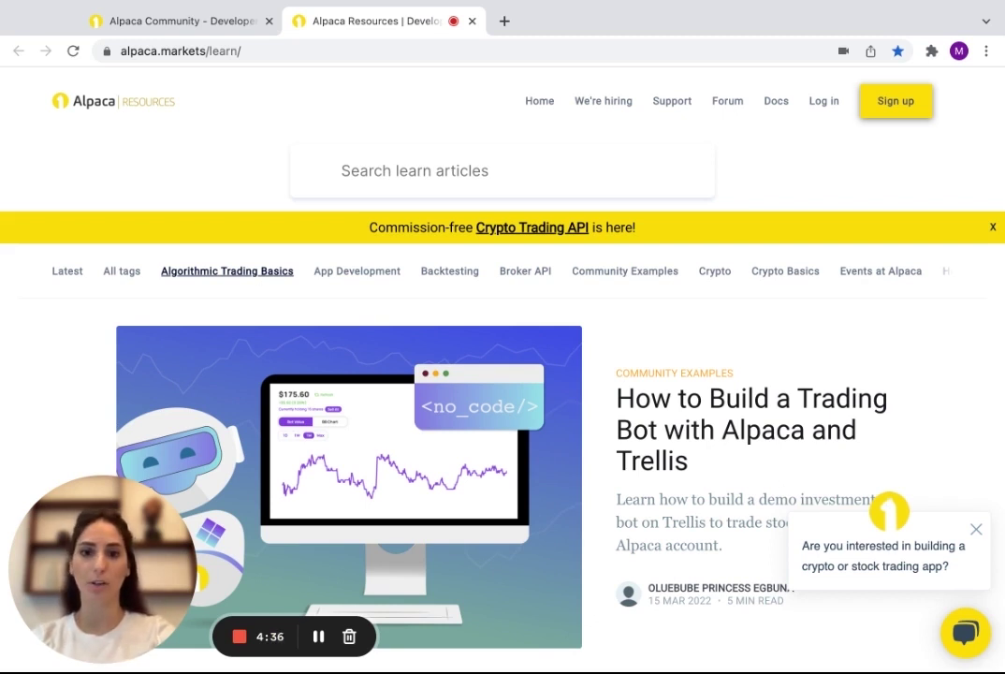
Browse the Use Cases tag in Alpaca Resources and open the article "Google Spreadsheet to Manage Your Stocks Using API"
scroll(523, 281, "right", 10)
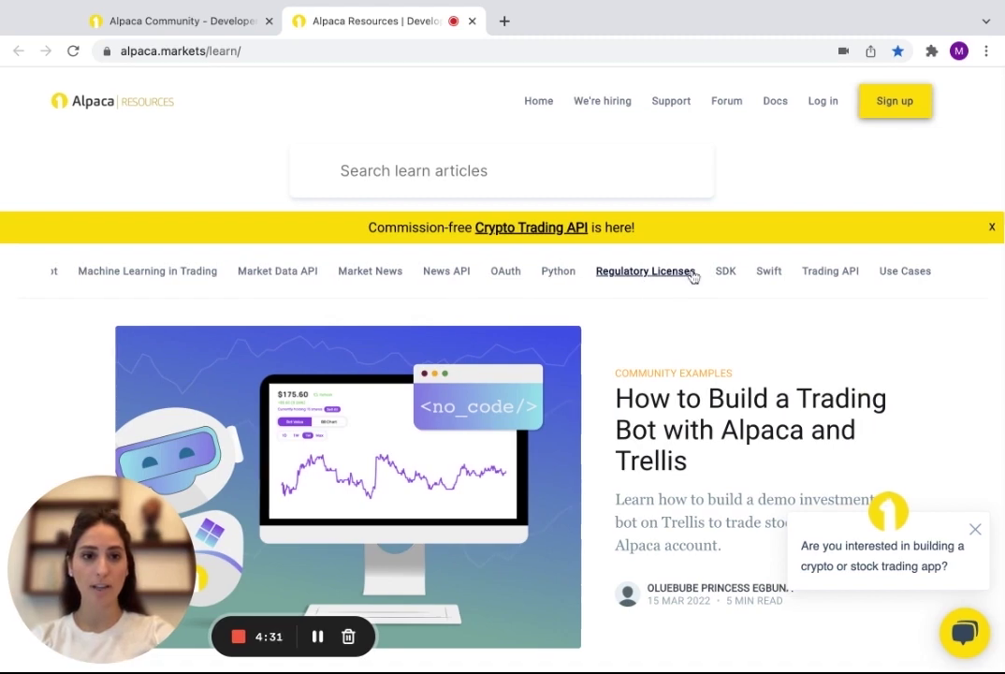
left_click(903, 278)
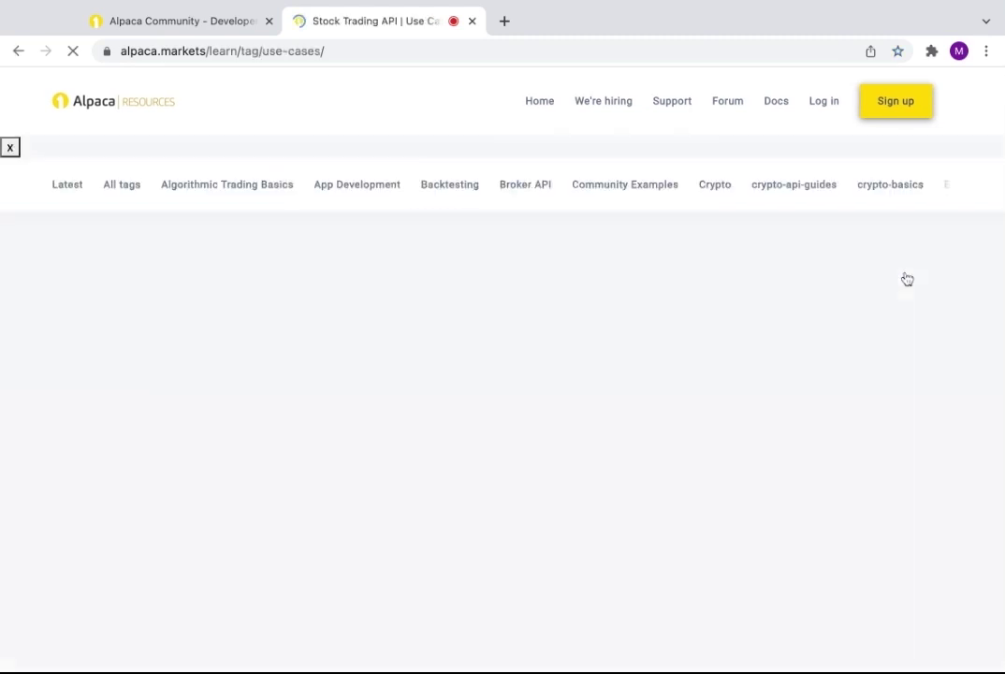
scroll(591, 396, "down", 2)
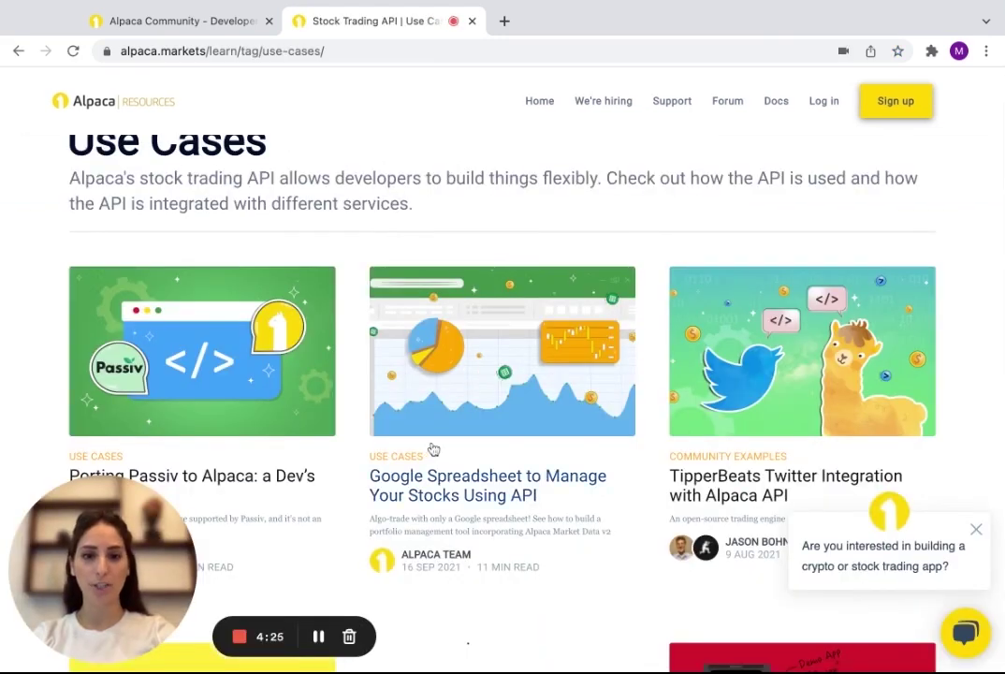
left_click(413, 316)
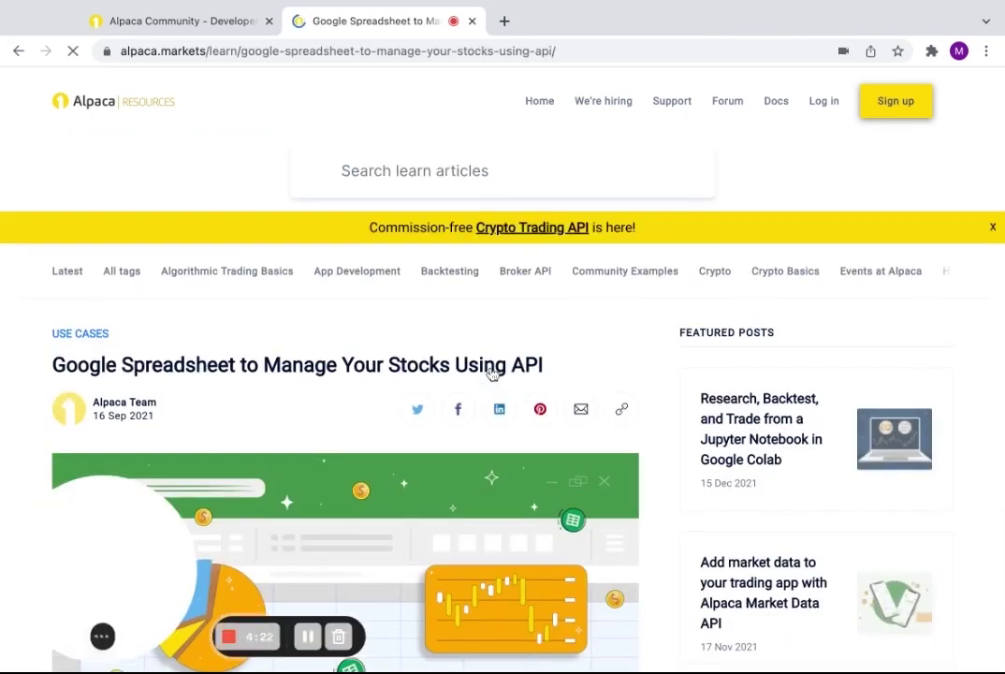
Follow the Google Spreadsheet link in the article's Spreadsheet Trading section and view the untitled spreadsheet
scroll(415, 352, "down", 2)
scroll(415, 353, "down", 6)
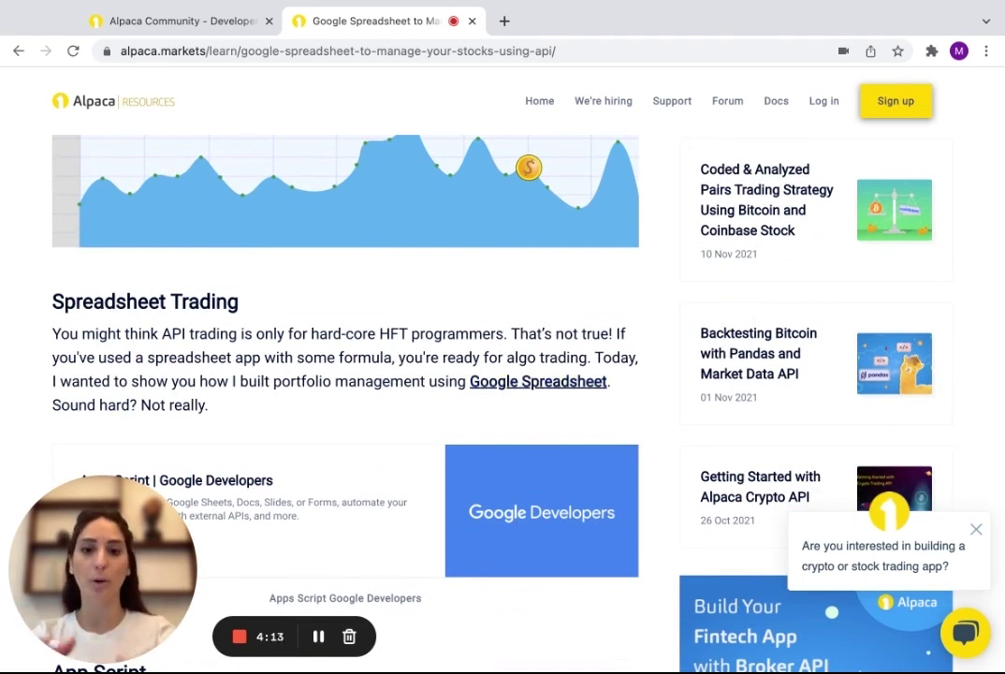
scroll(515, 370, "down", 1)
left_click(515, 370)
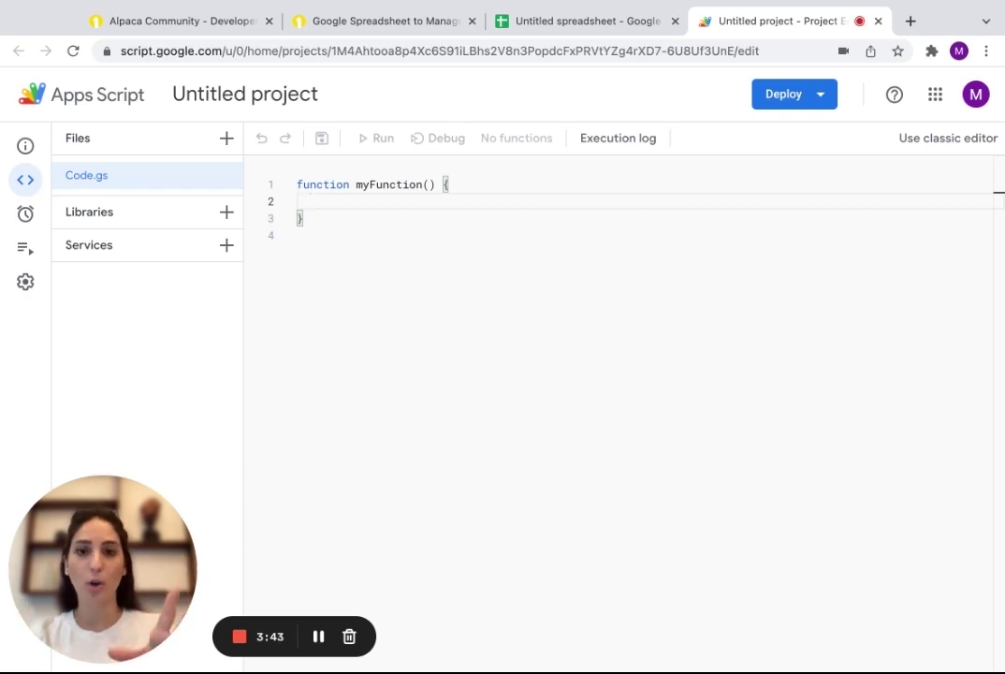
left_click(566, 23)
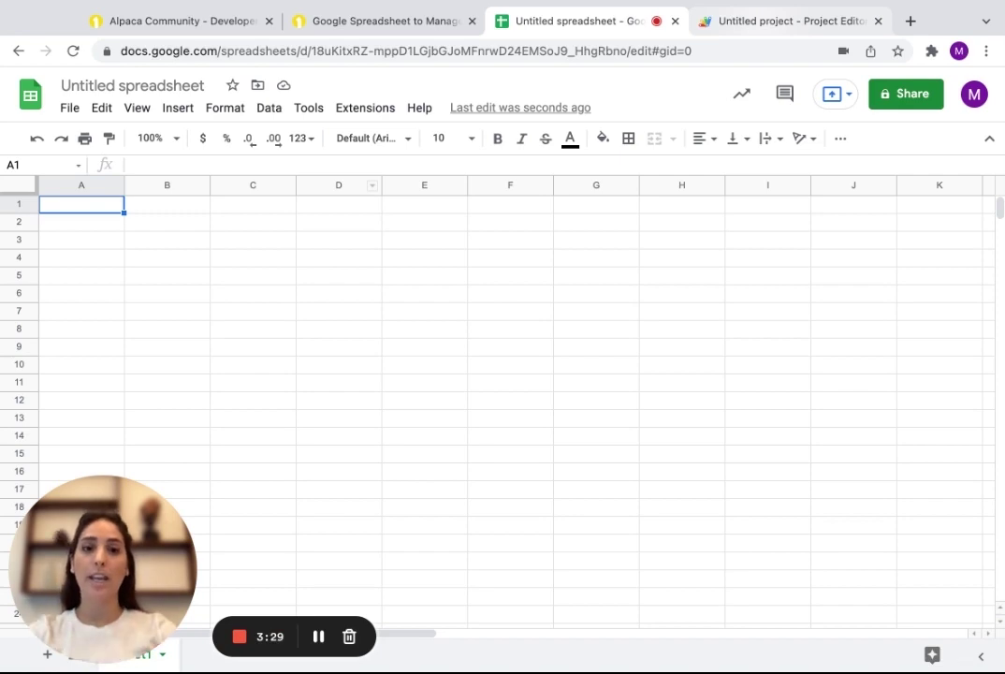
Return to the Alpaca Community page and open the Trading API Docs for developers
left_click(192, 21)
mouse_move(404, 150)
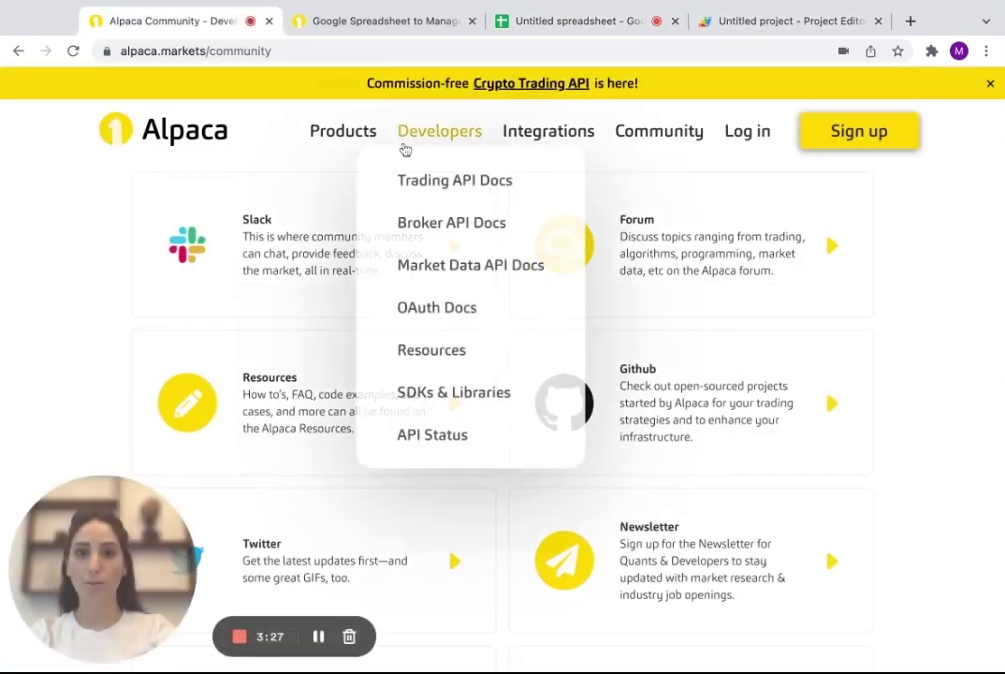
left_click(443, 186)
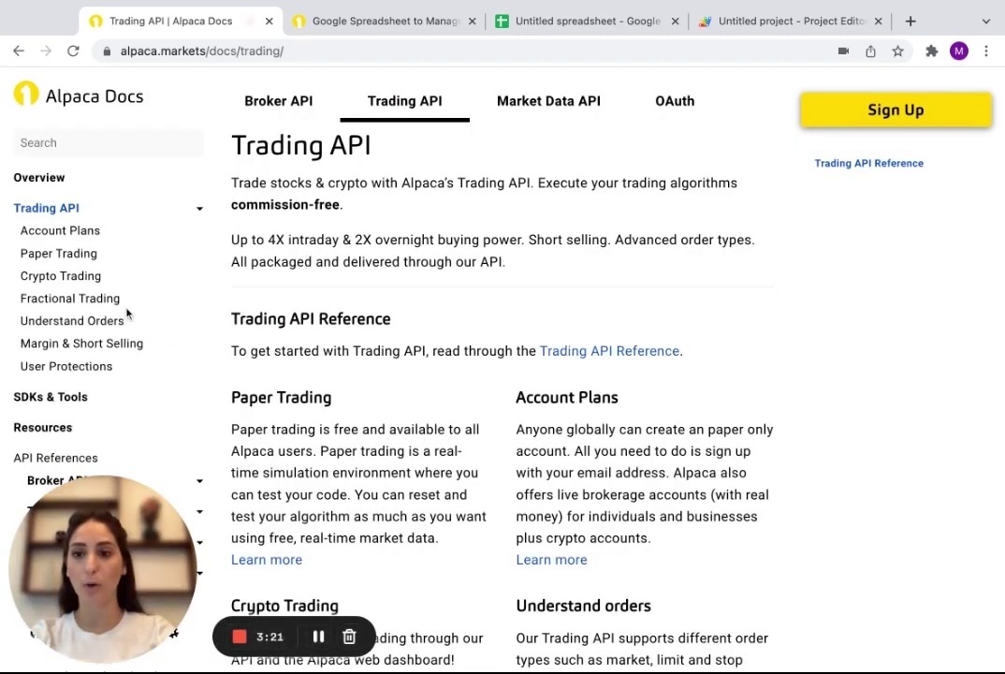
Open the Positions page of the Trading API reference and read through its endpoints
scroll(127, 313, "down", 3)
left_click(56, 412)
scroll(60, 418, "down", 1)
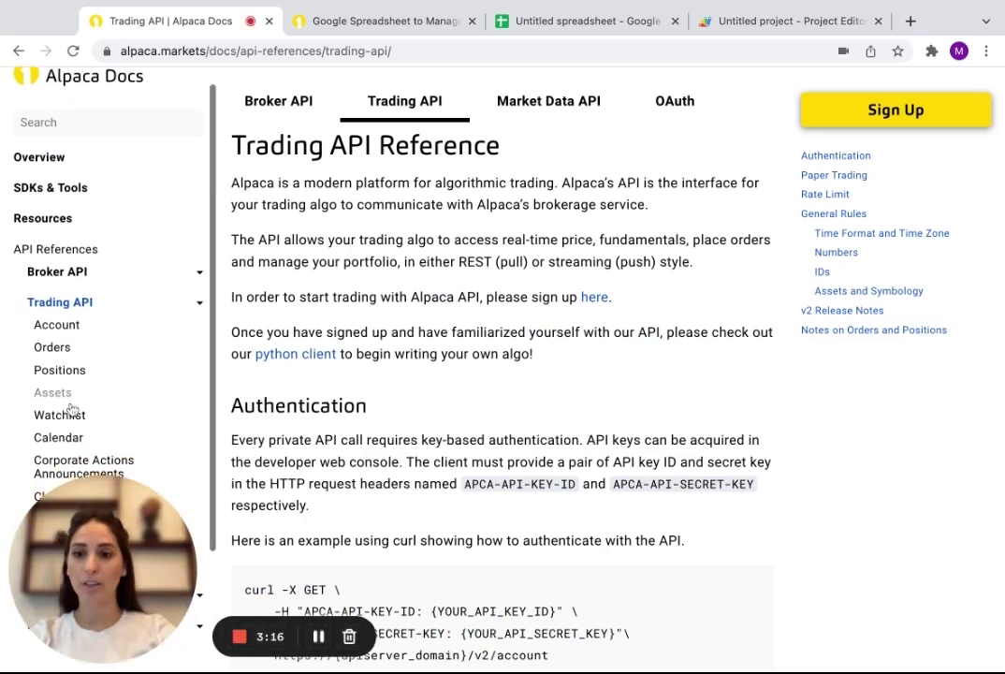
left_click(58, 330)
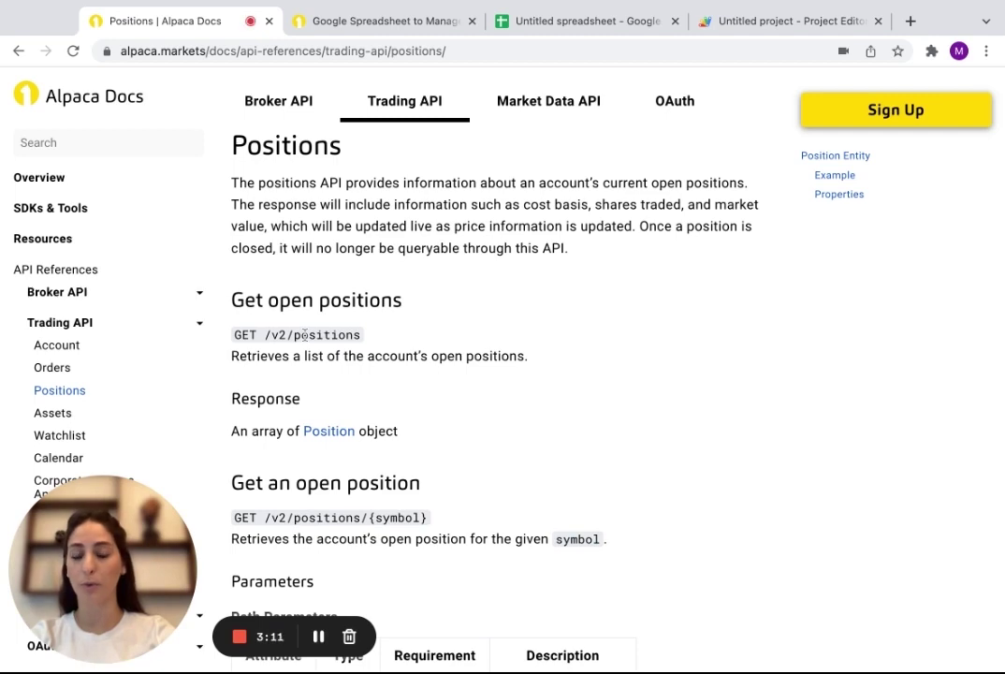
scroll(308, 334, "down", 5)
Return to the Google Spreadsheet article and open its linked sample spreadsheet with a working script
key("ctrl+Tab")
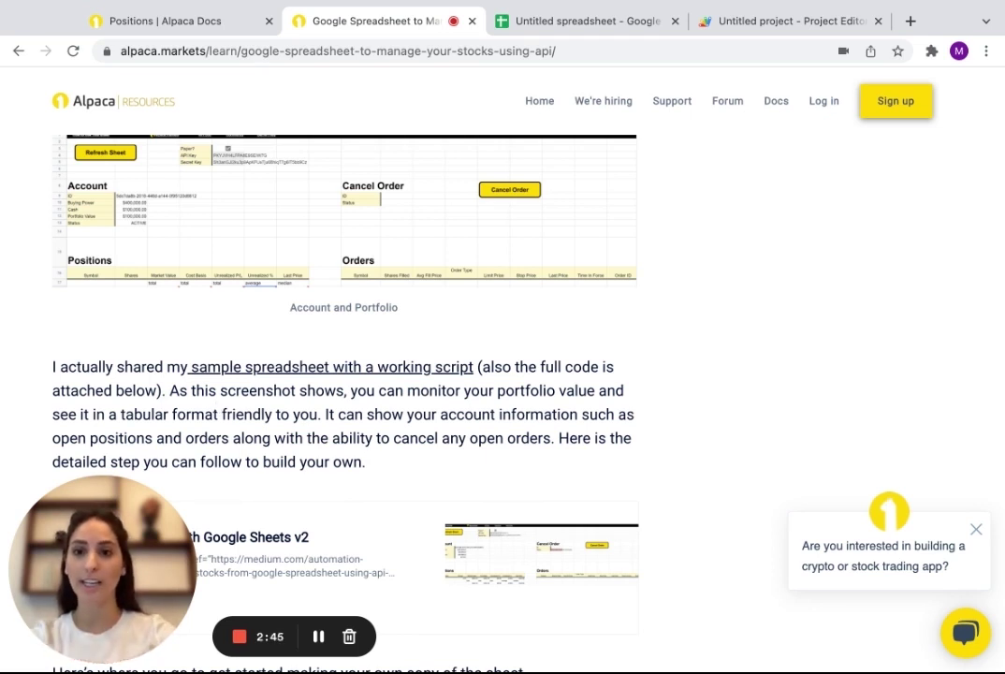
scroll(332, 403, "up", 1)
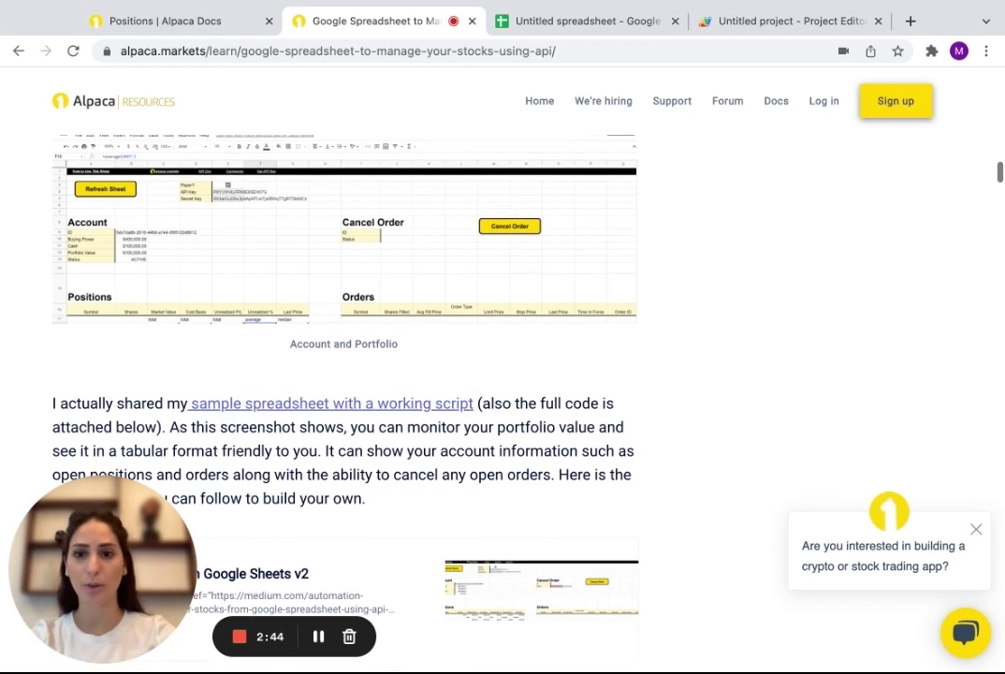
left_click(243, 412)
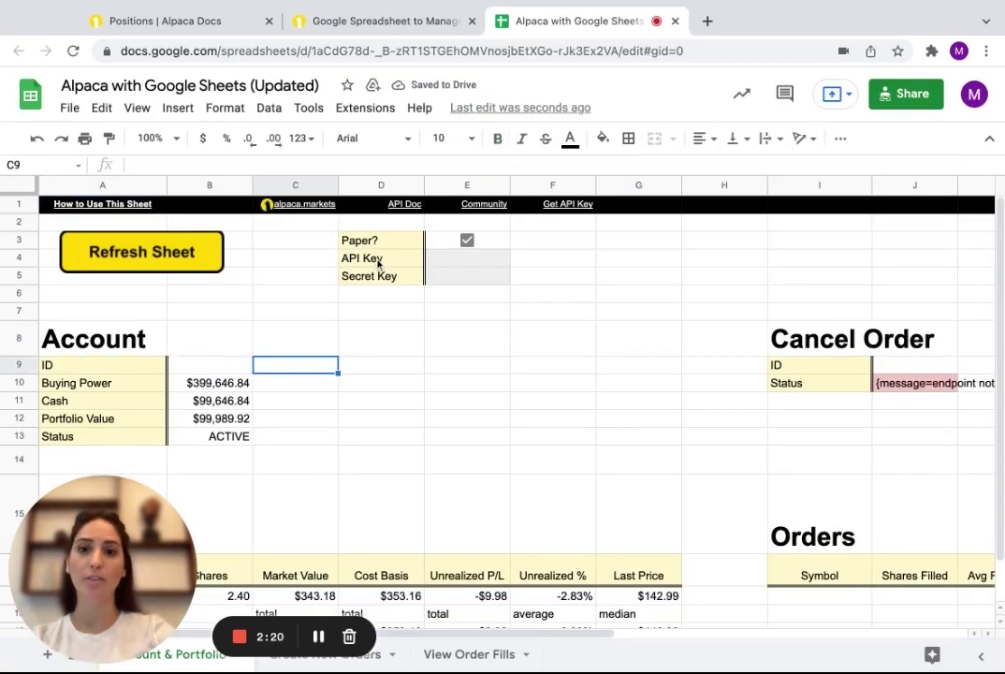
Examine the API Key and Secret Key cells and the account values in B10:B13 of the Account & Portfolio sheet
left_click(445, 265)
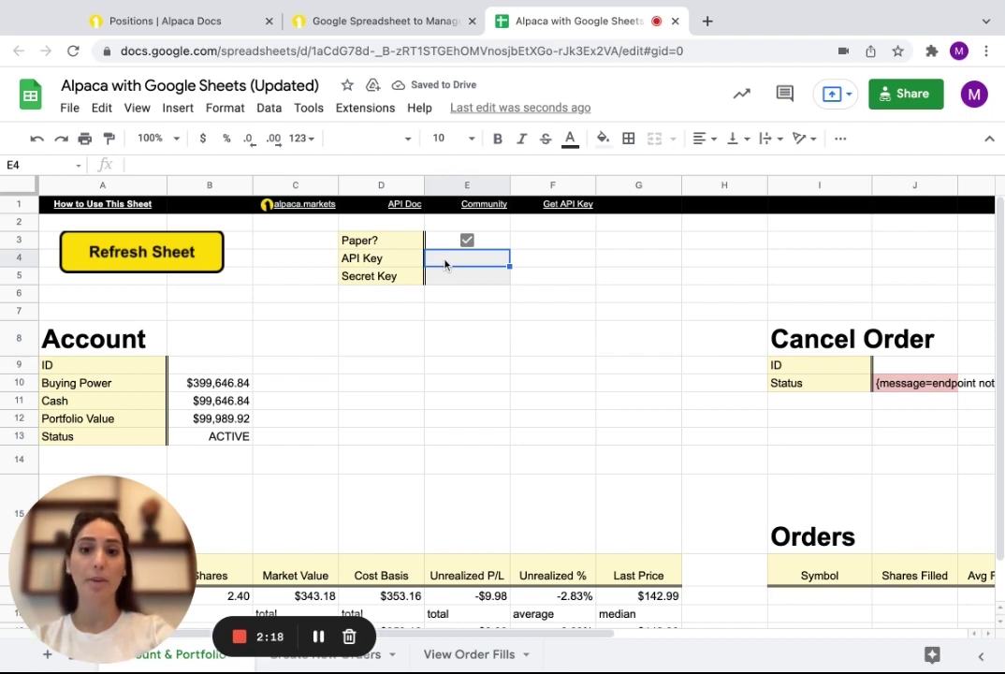
key("Return")
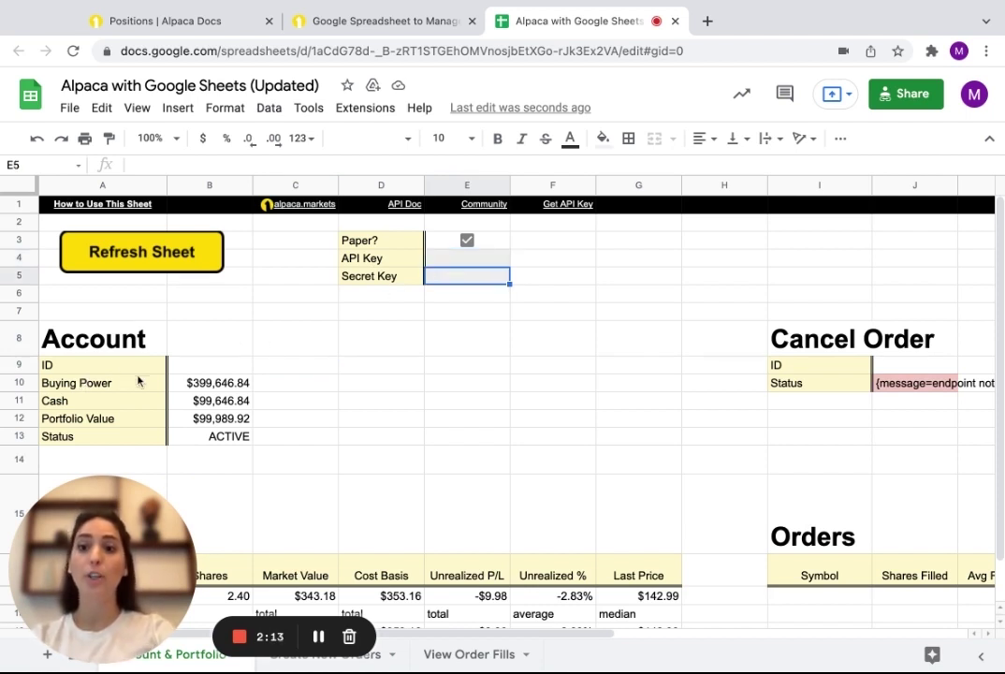
left_click_drag(216, 384, 218, 436)
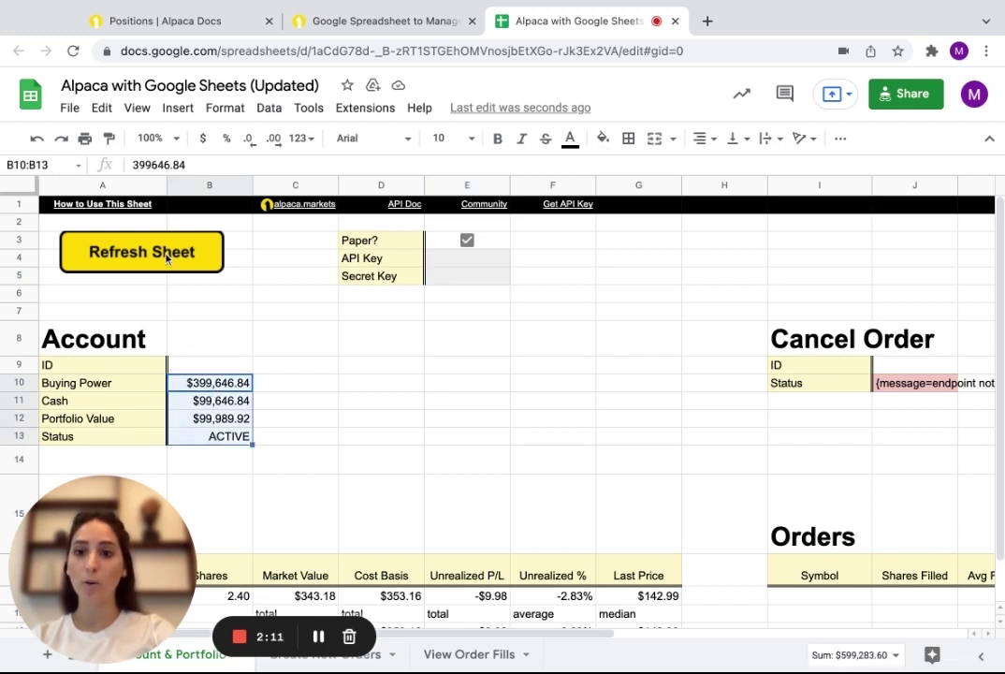
left_click(308, 355)
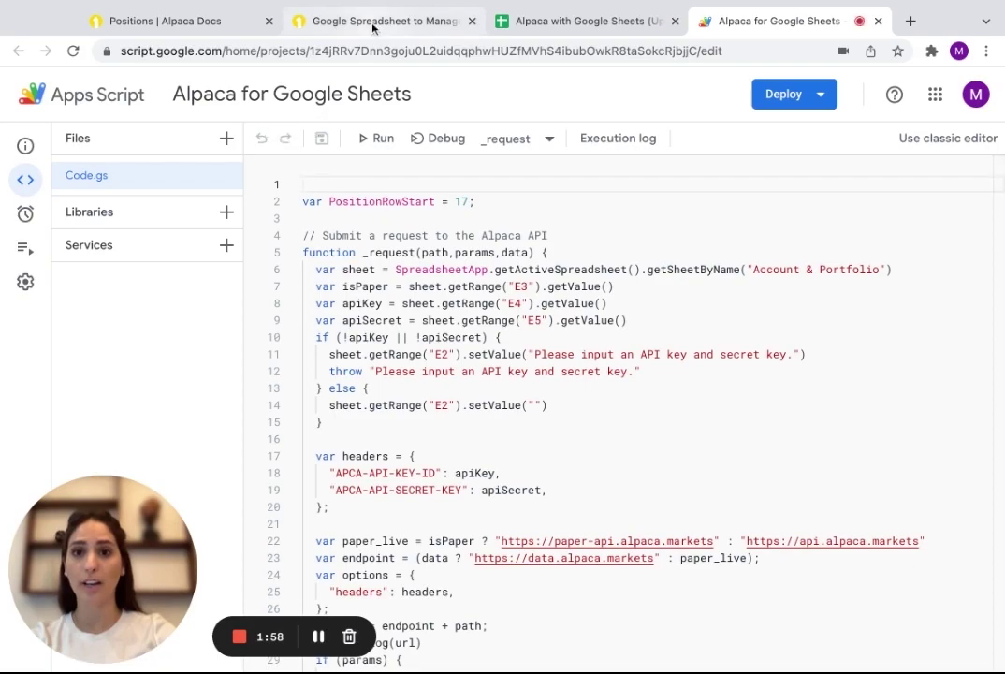
Return to the Google Spreadsheet article and look through its full script code
left_click(372, 23)
scroll(348, 451, "down", 5)
scroll(348, 452, "down", 20)
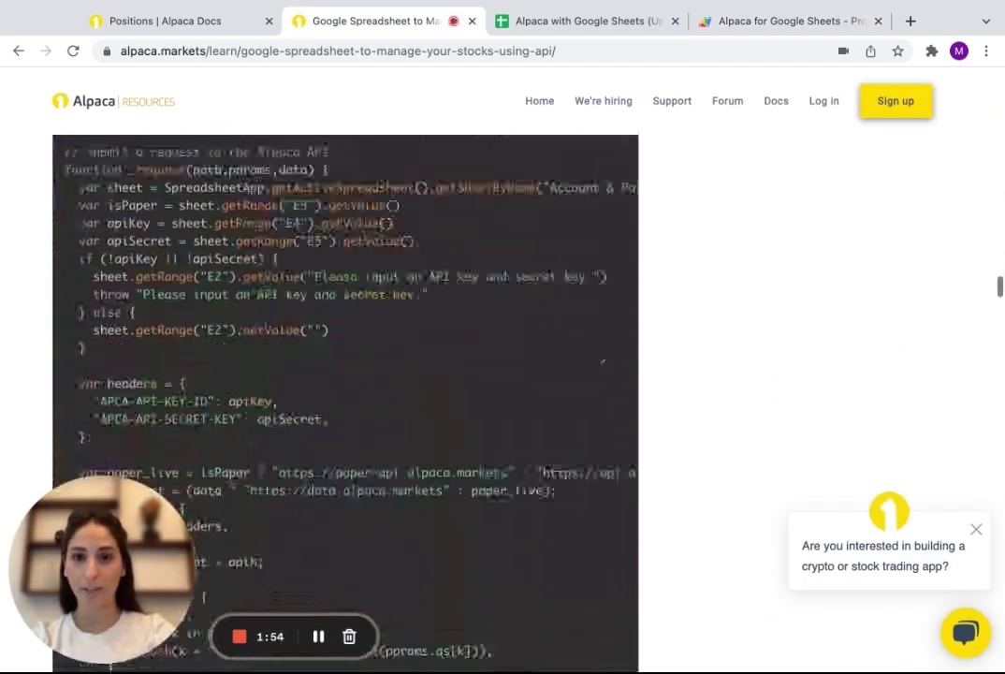
scroll(260, 253, "down", 10)
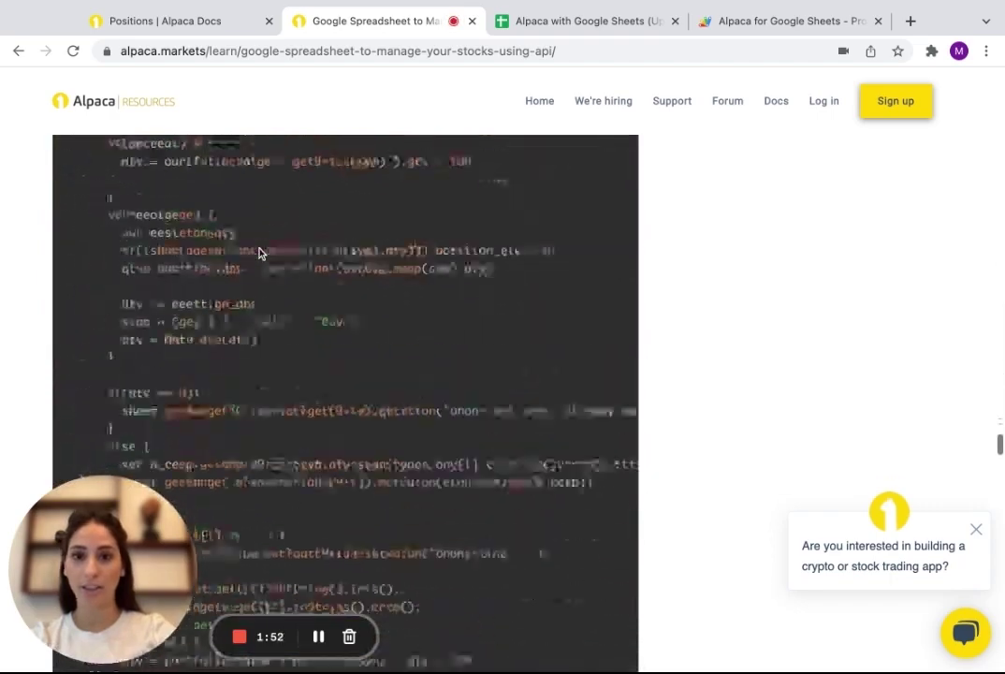
scroll(260, 252, "up", 20)
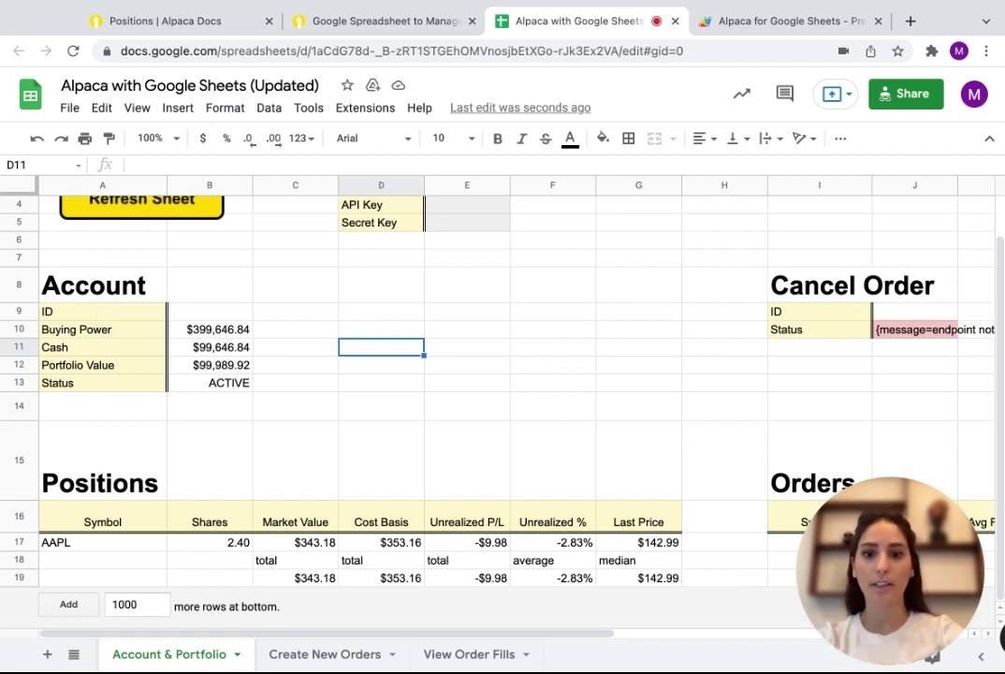
Clear the existing order entries in A9:D10 of the Buy table on the Create New Orders sheet
left_click(355, 655)
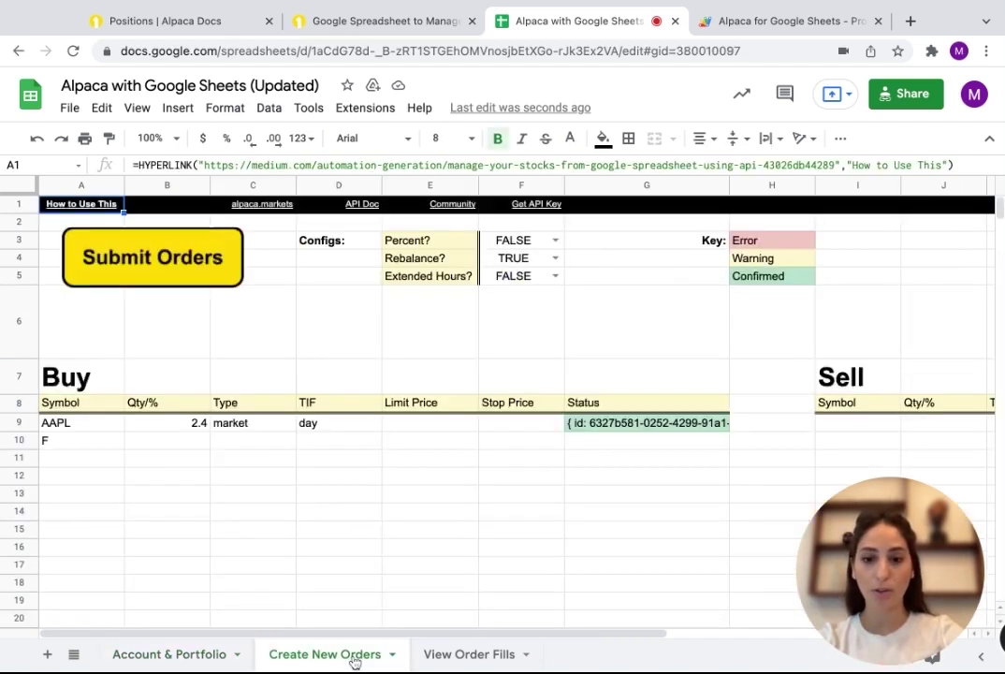
left_click_drag(80, 424, 337, 440)
key("Delete")
left_click(84, 422)
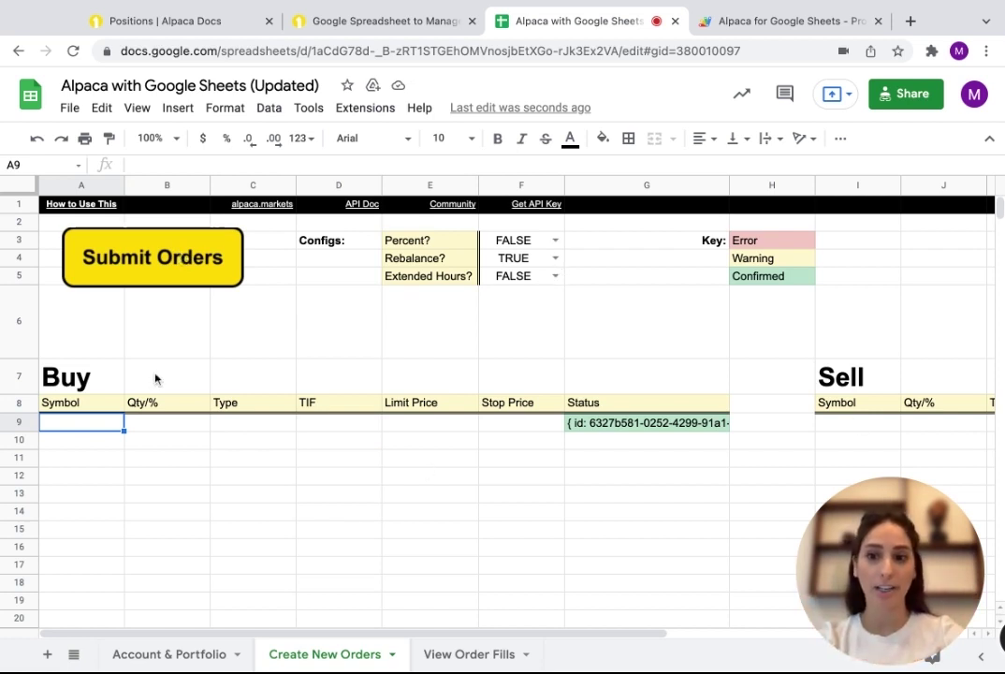
Set the "Get fills for date" value to 2022-03-15 on the View Order Fills sheet
left_click(469, 653)
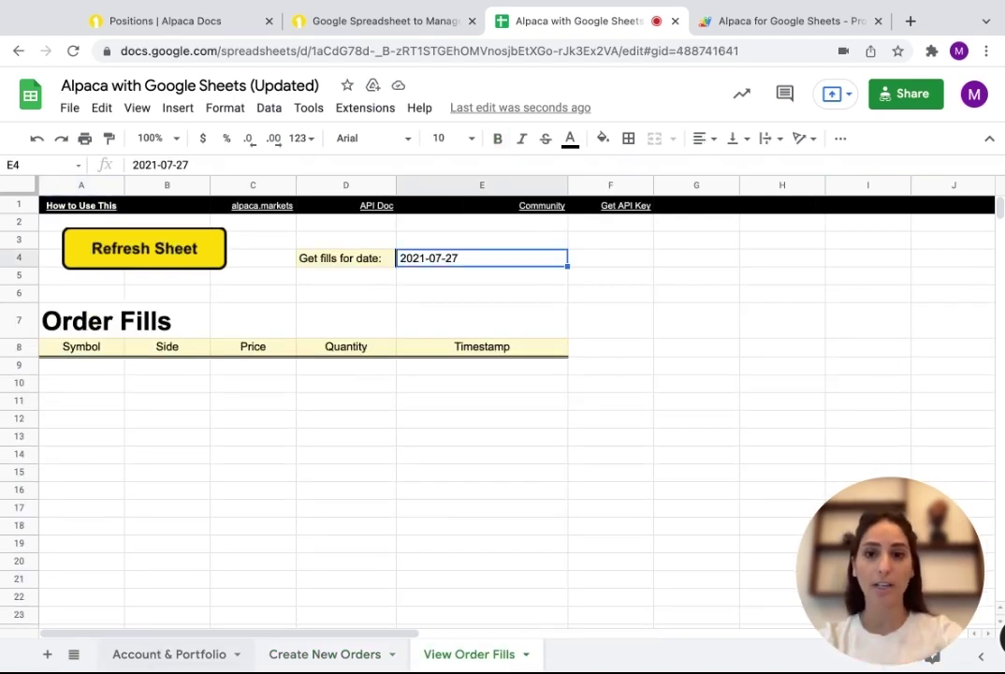
double_click(436, 255)
key("Left")
key("Left")
key("Left")
key("Left")
key("Left")
key("Left")
key("BackSpace")
type("2")
key("Right")
key("Right")
key("Right")
key("BackSpace")
key("BackSpace")
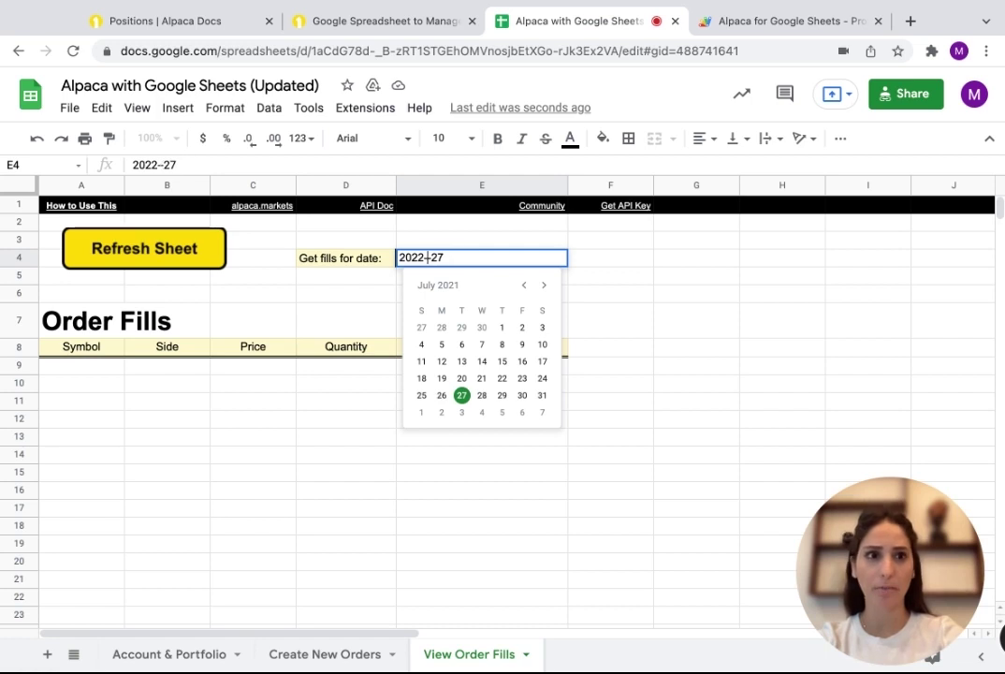
type("03-")
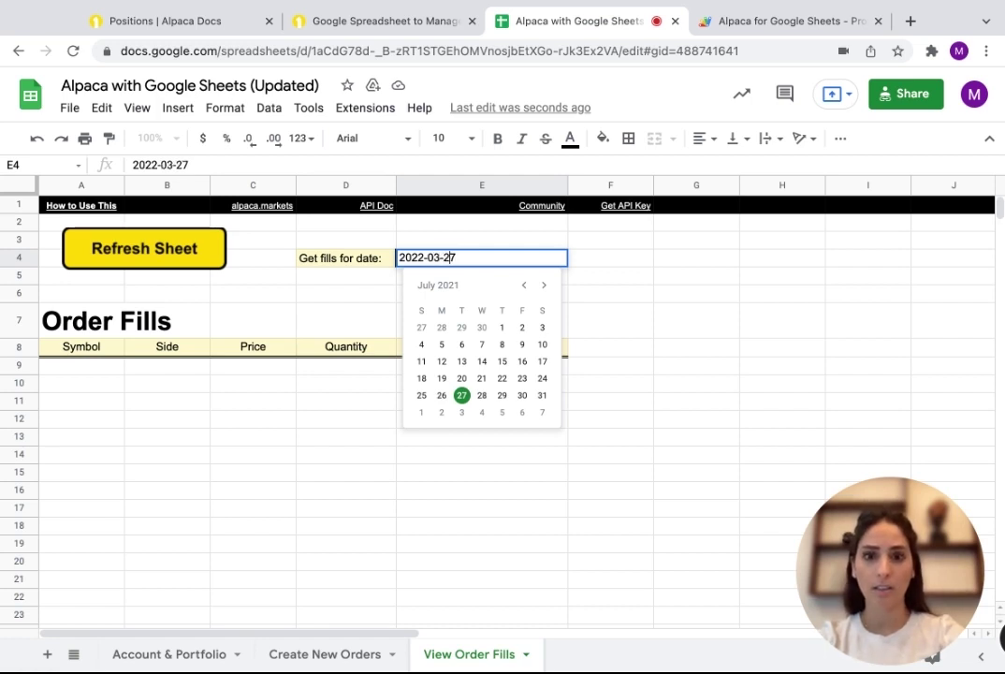
key("BackSpace")
type("15")
key("Return")
left_click(86, 383)
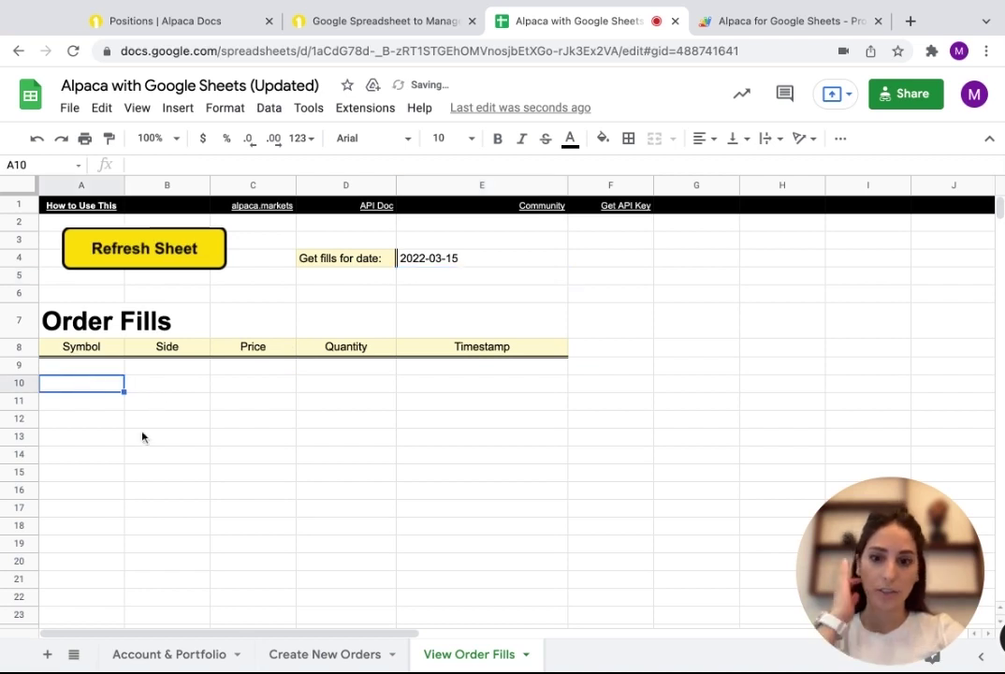
Toggle the Paper? checkbox off and back on in the Account & Portfolio sheet
left_click(131, 654)
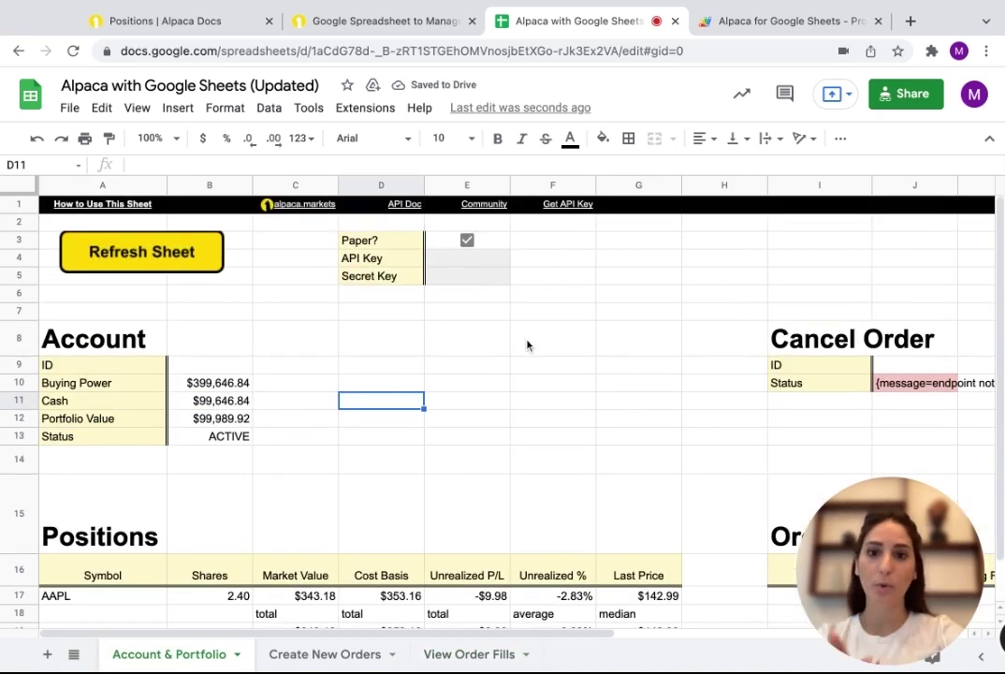
left_click(468, 241)
left_click(468, 241)
left_click(467, 336)
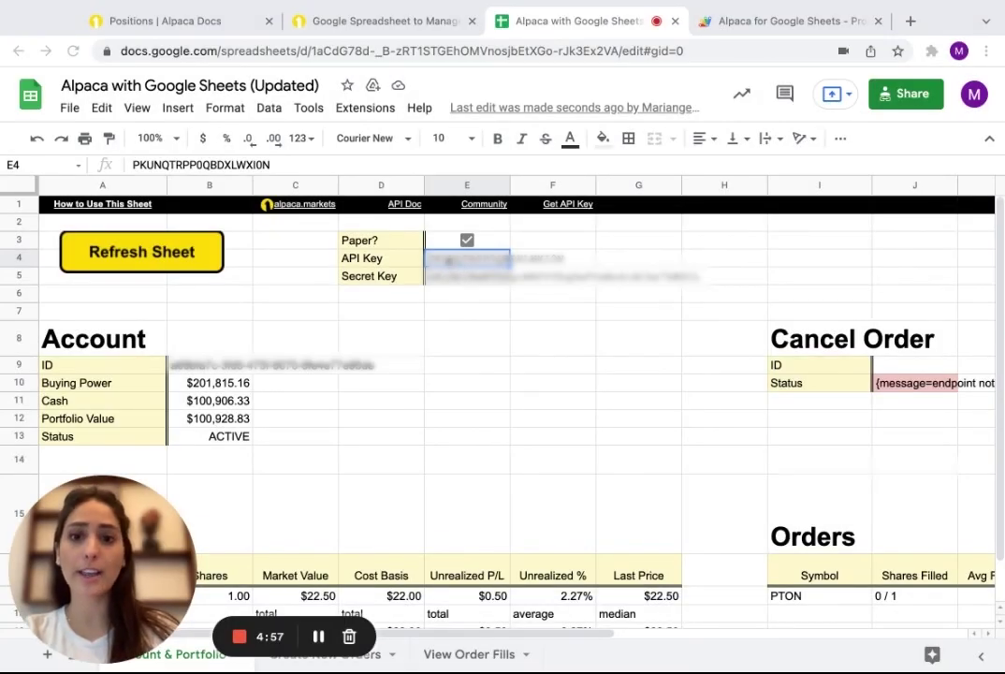
Open alpaca.markets in a new browser tab and log in to the Alpaca account
key("ctrl+t")
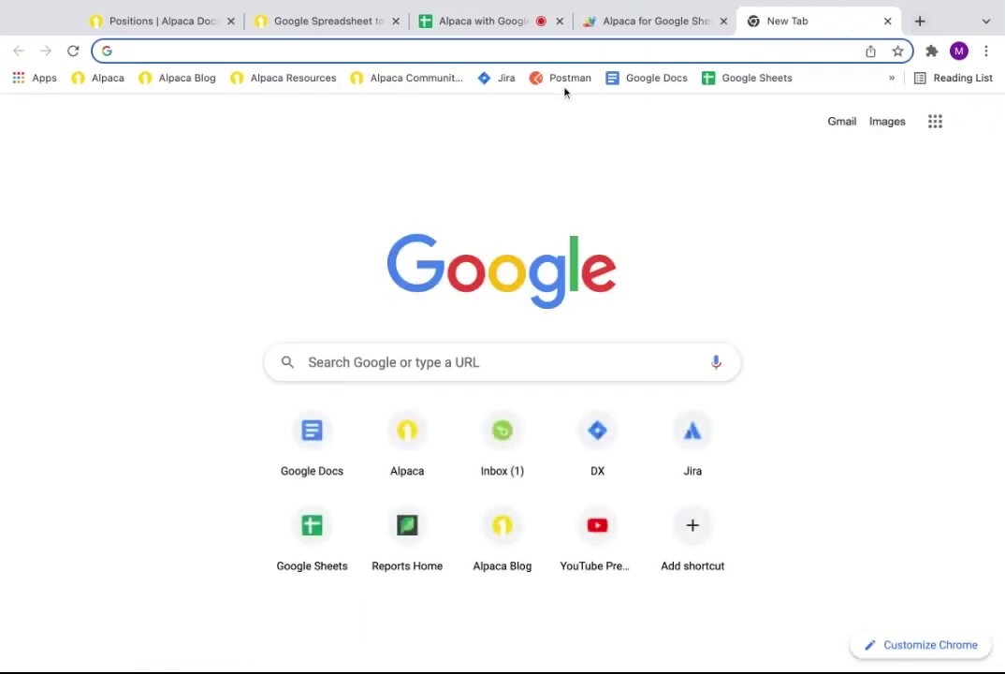
type("al")
key("Return")
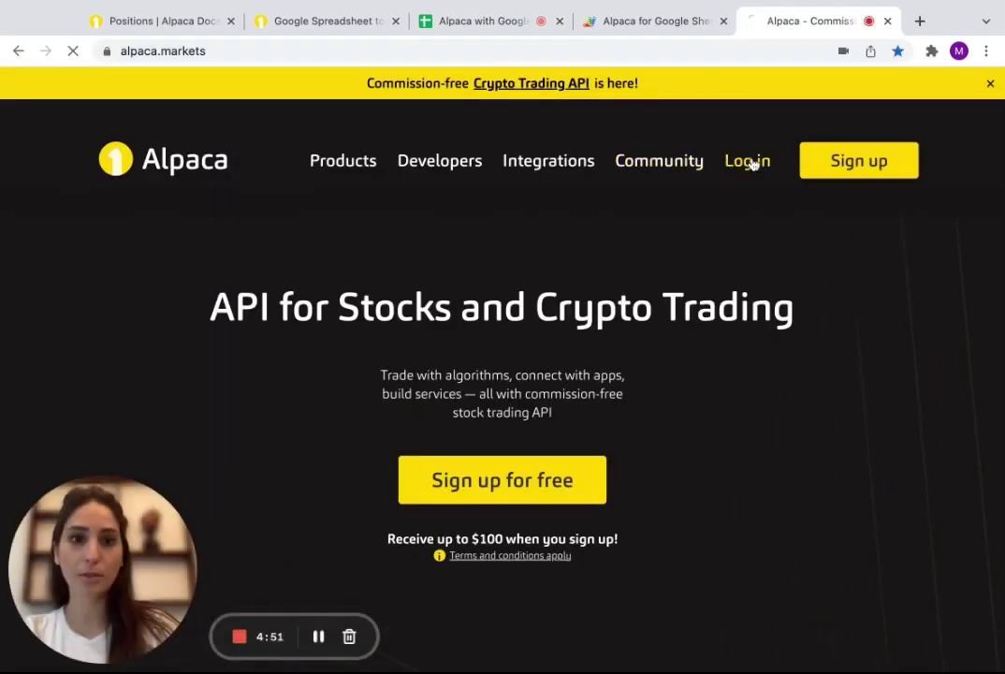
left_click(750, 161)
left_click(468, 462)
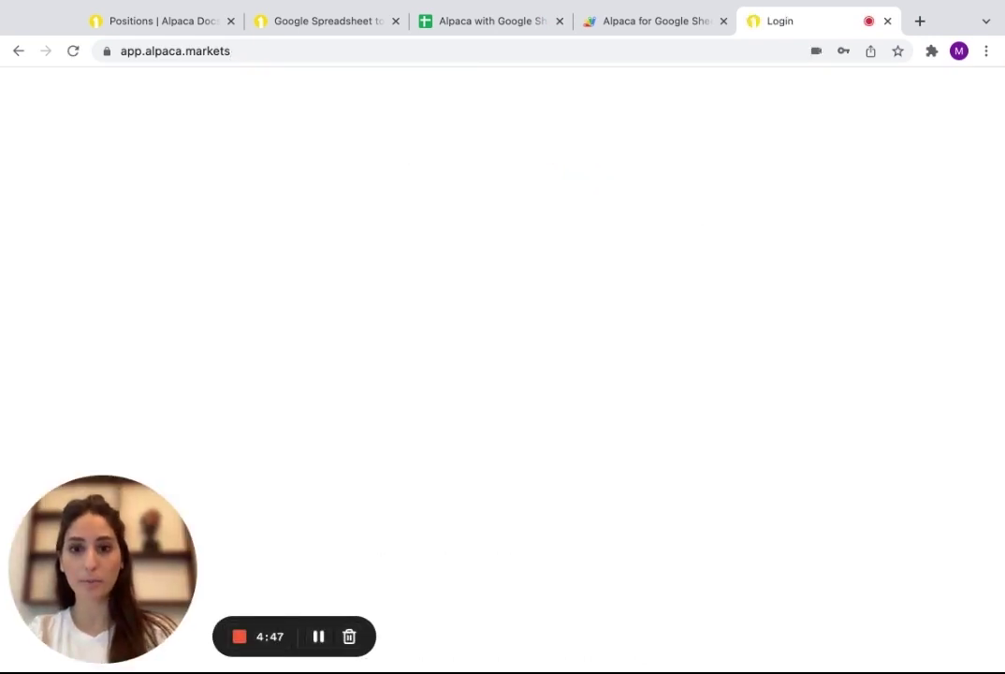
Switch the Alpaca dashboard to the paper trading account and reveal its API keys on the overview page
left_click(109, 150)
left_click(78, 261)
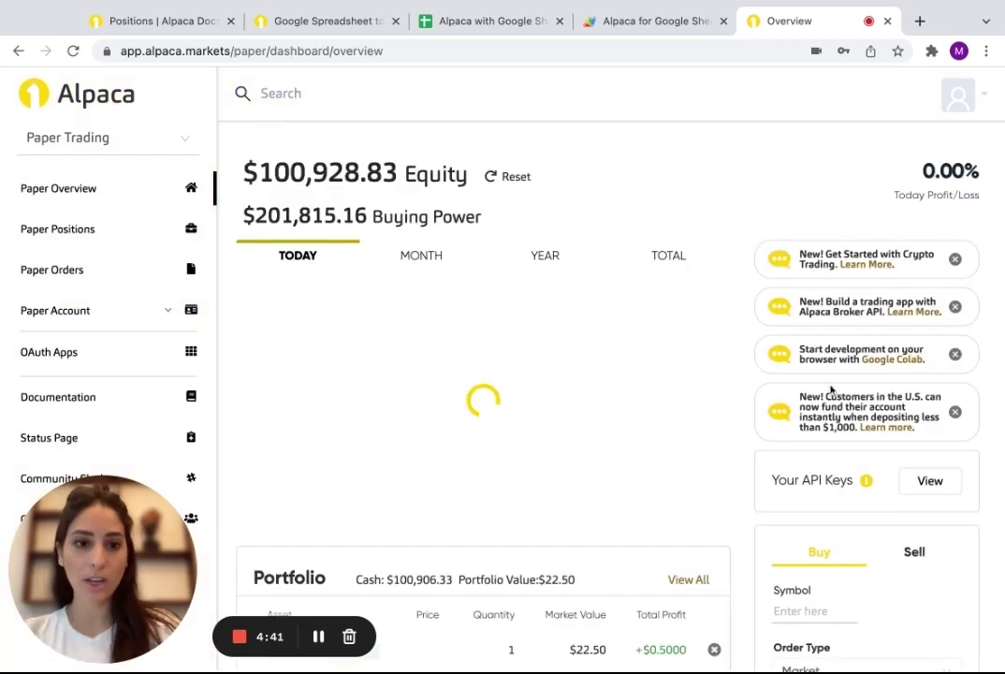
scroll(830, 361, "down", 2)
scroll(813, 384, "down", 1)
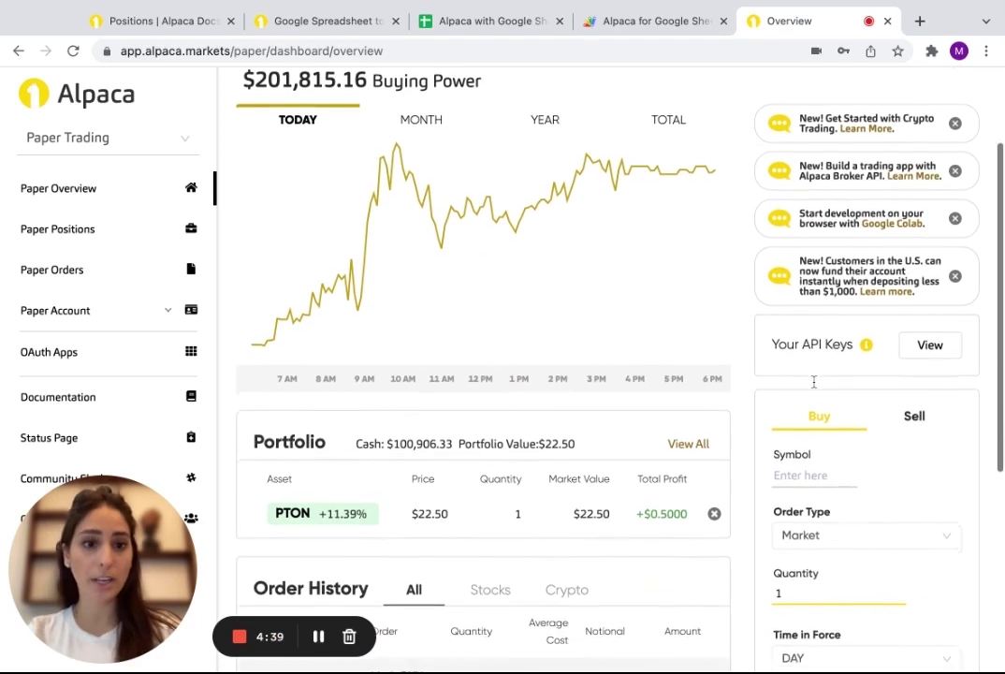
left_click(916, 354)
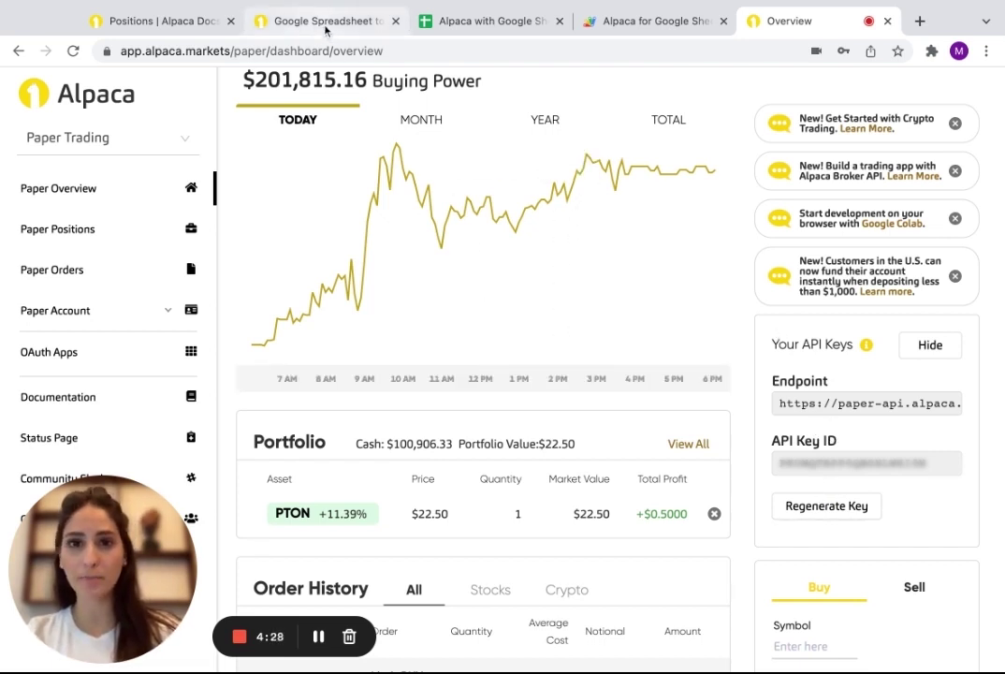
Return to the Alpaca with Google Sheets spreadsheet and refresh the Account & Portfolio sheet
left_click(506, 24)
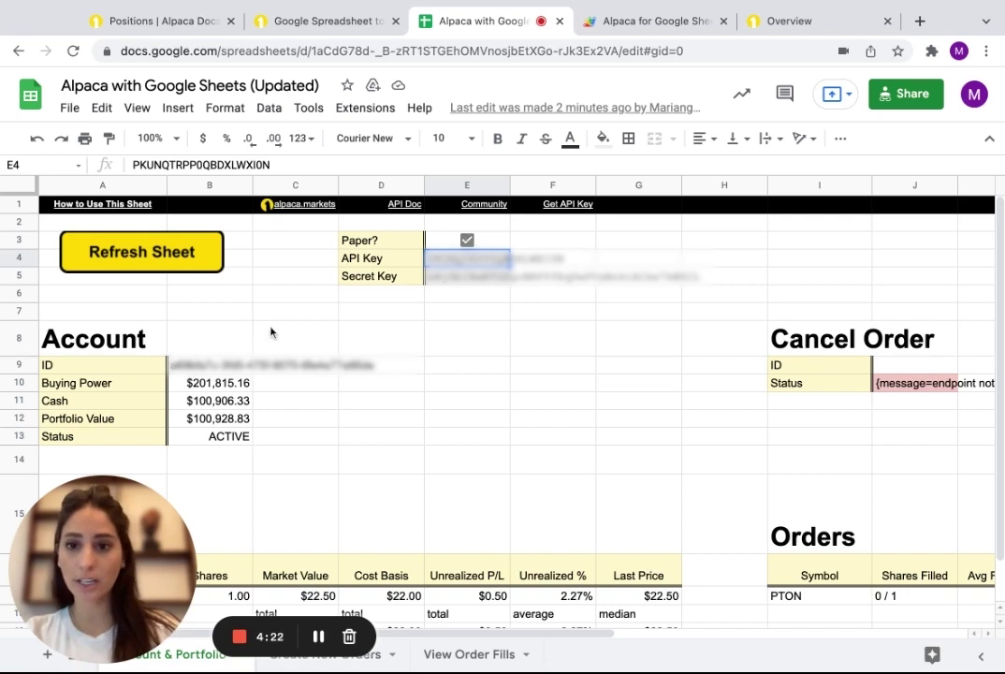
left_click(174, 263)
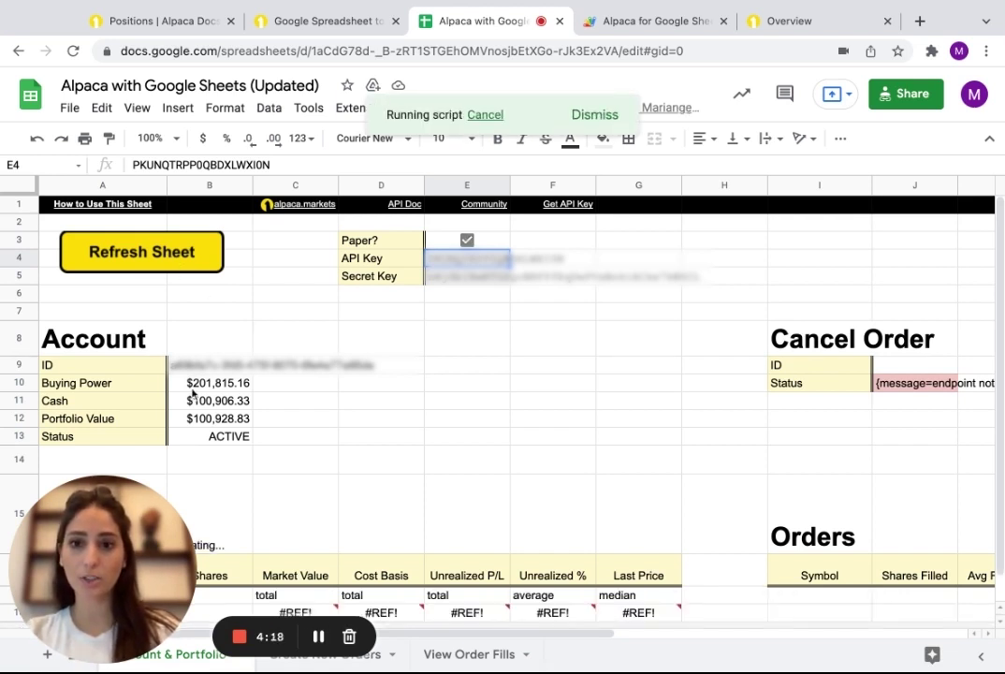
scroll(308, 440, "down", 1)
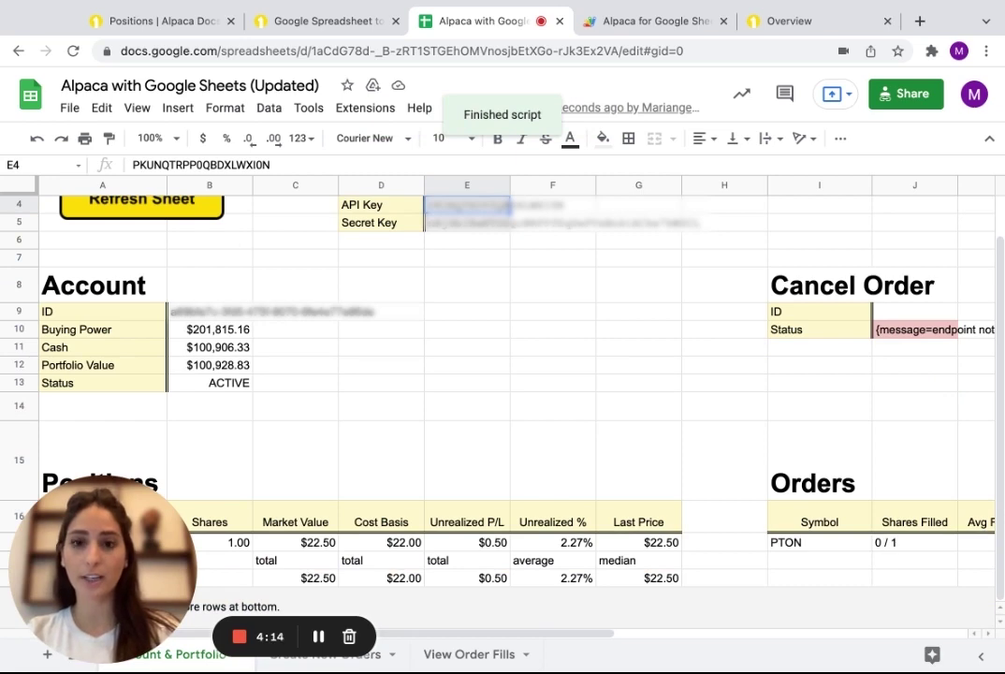
scroll(421, 374, "up", 1)
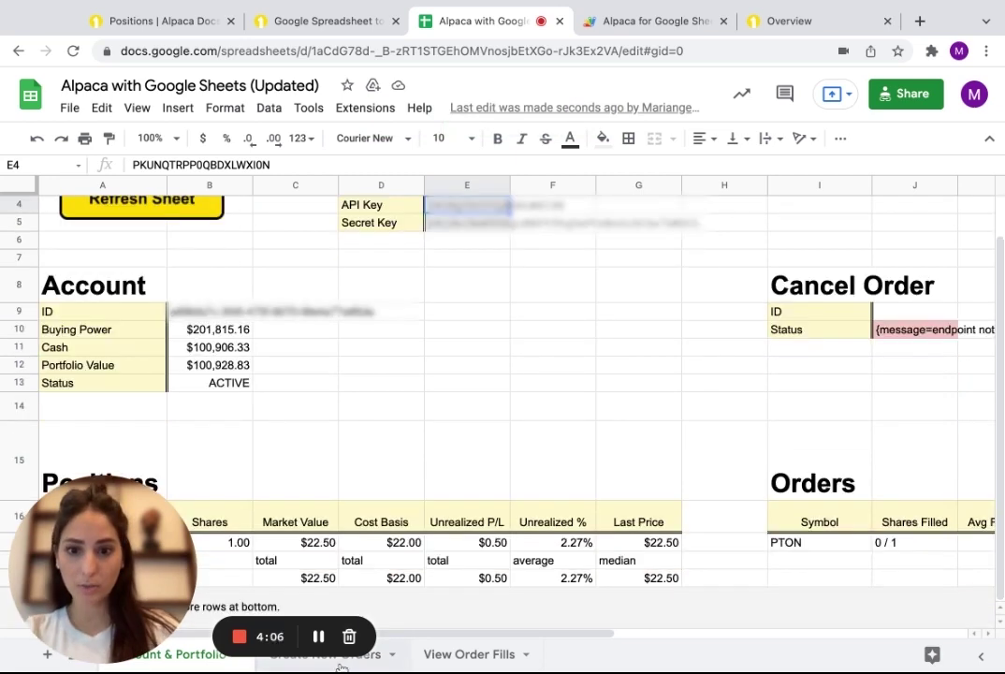
On the Create New Orders sheet, enter a buy order for 1 AAPL with type limit, TIF gtc and limit price 190, and submit it
left_click(327, 654)
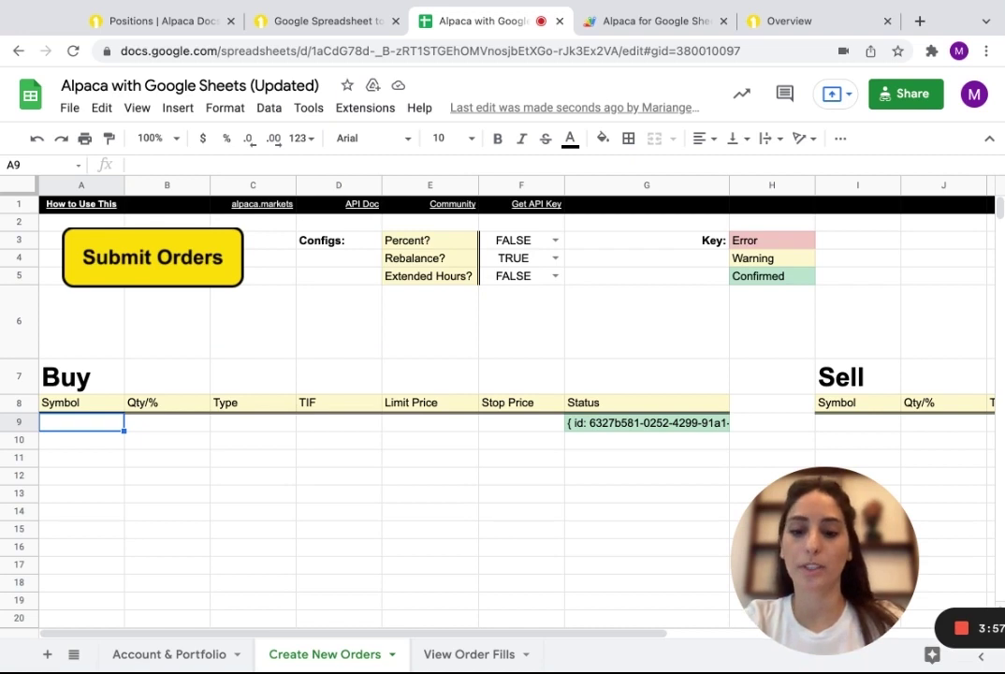
type("AAPL")
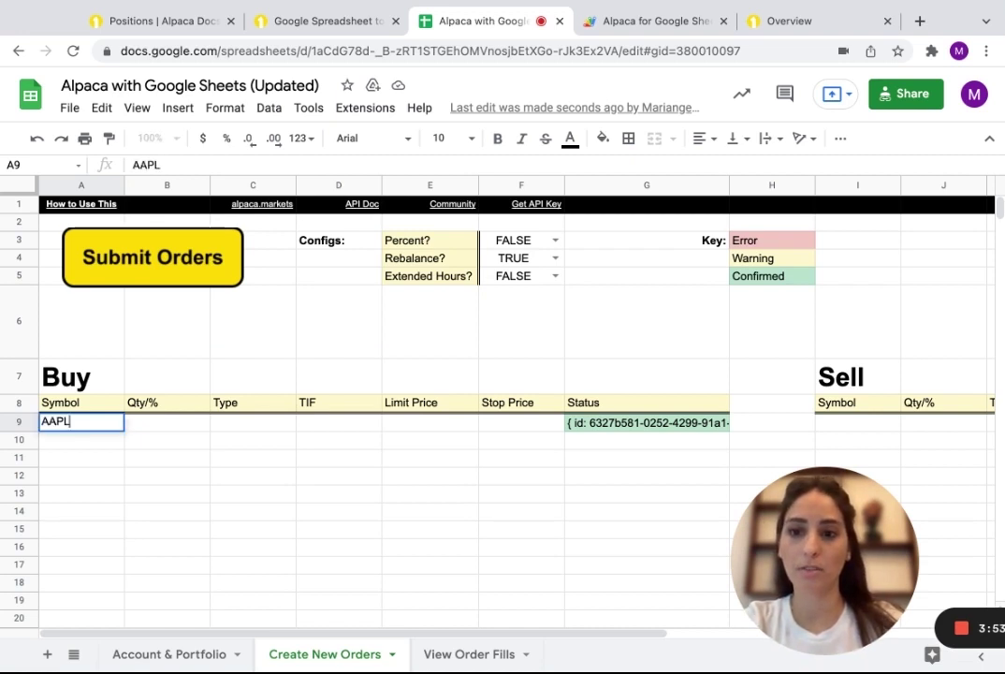
key("Tab")
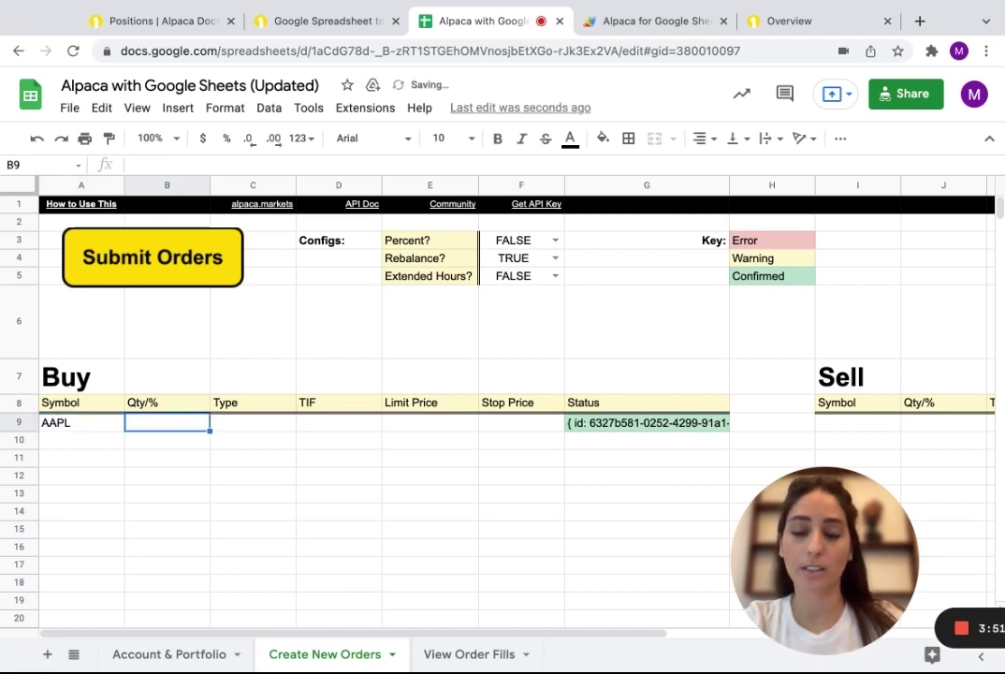
type("1")
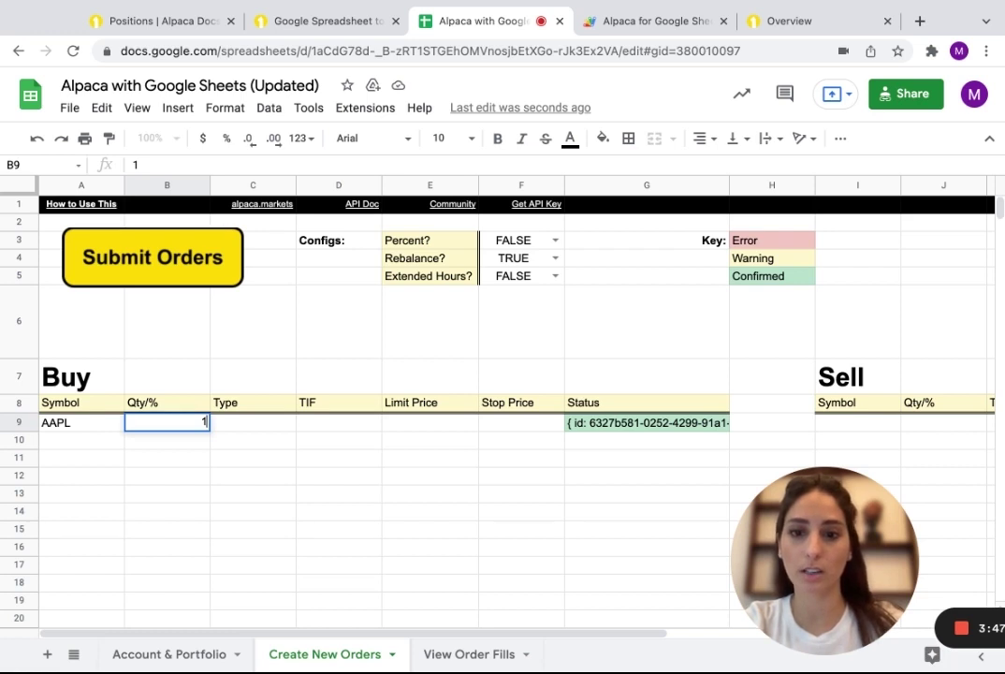
key("Tab")
type("limi")
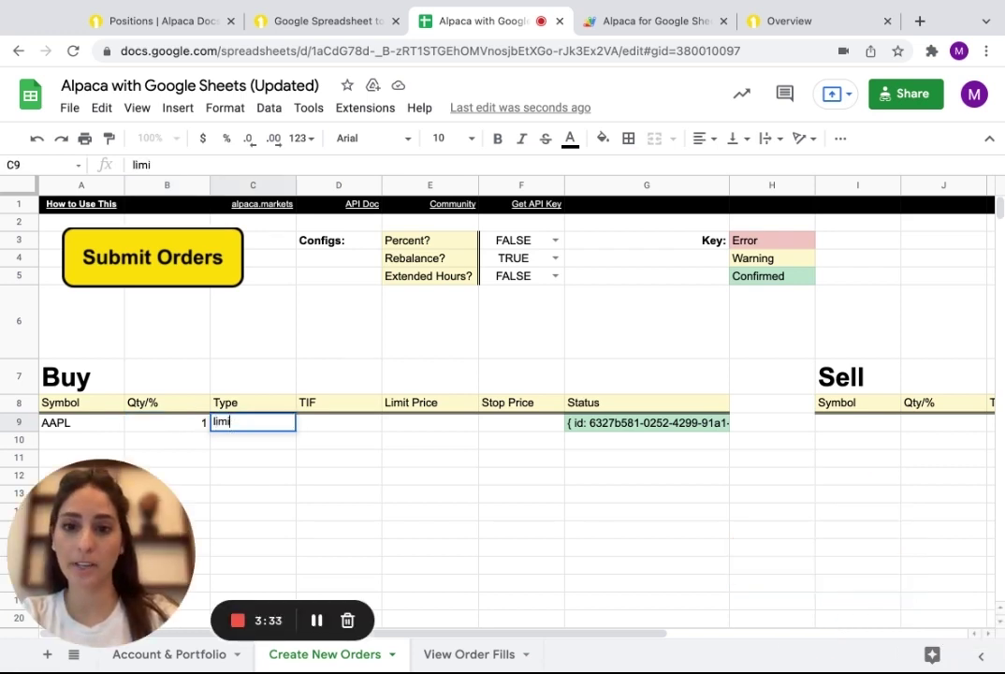
key("Tab")
type("gtc")
key("Tab")
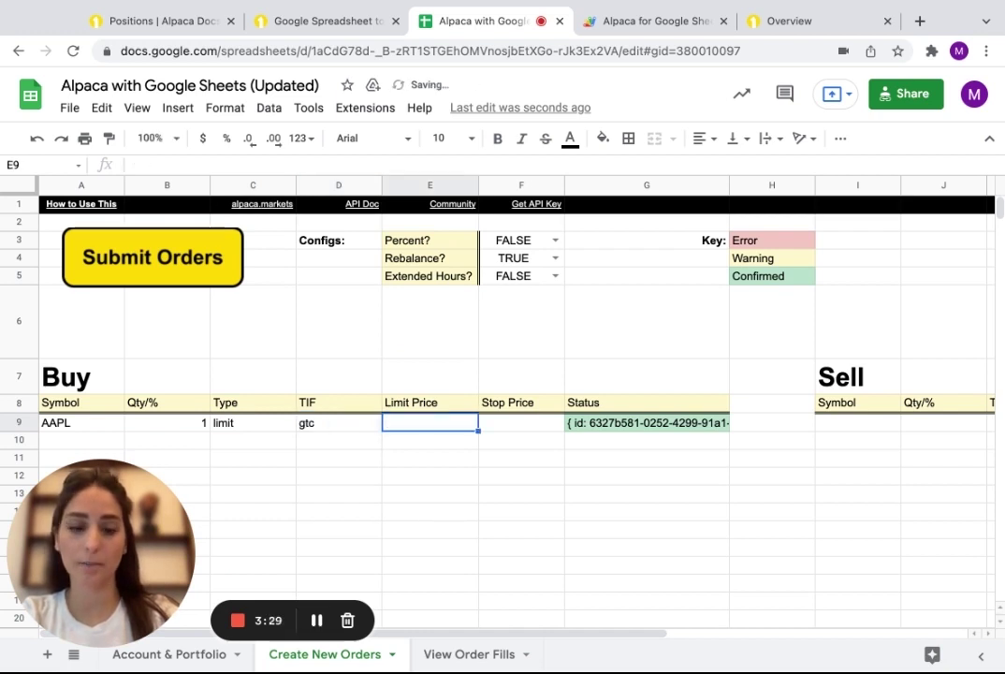
type("190")
key("Tab")
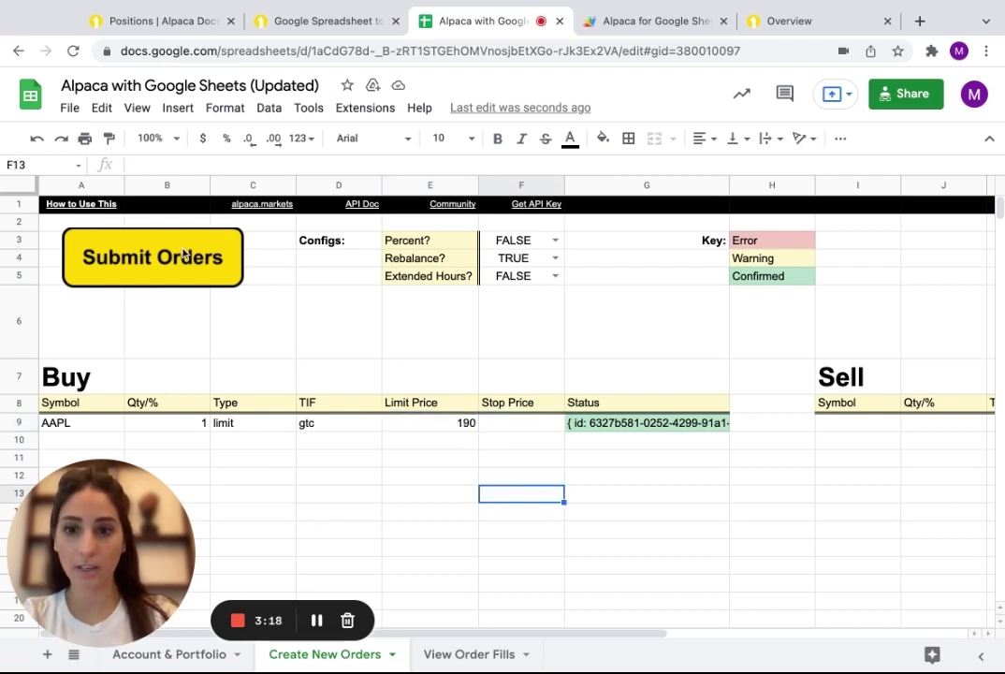
left_click(184, 254)
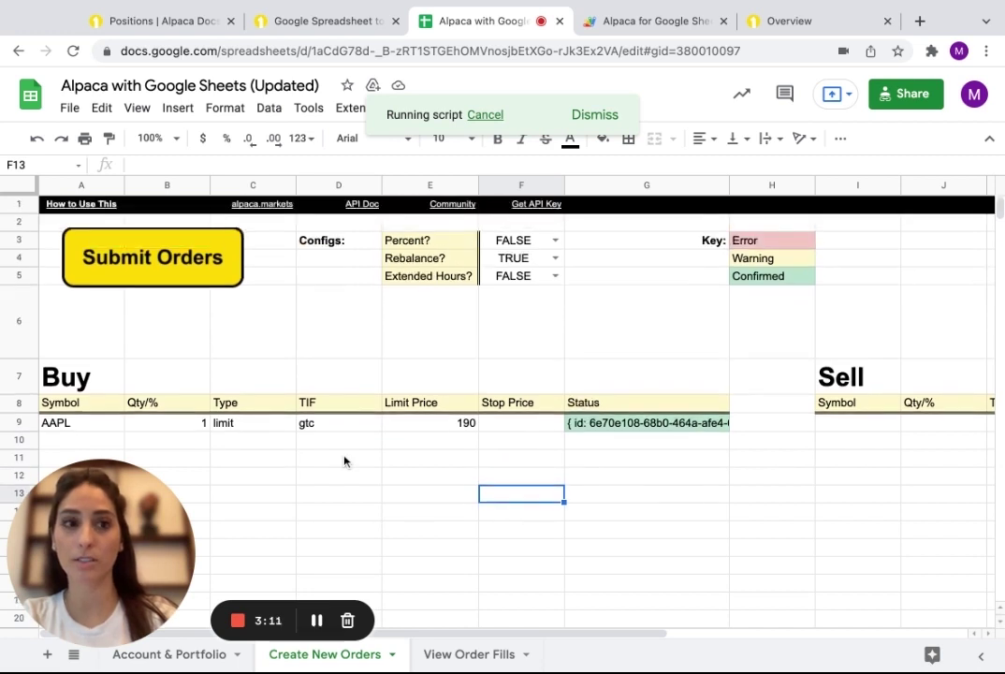
Refresh the order fills on the View Order Fills sheet for the date already set
left_click(433, 653)
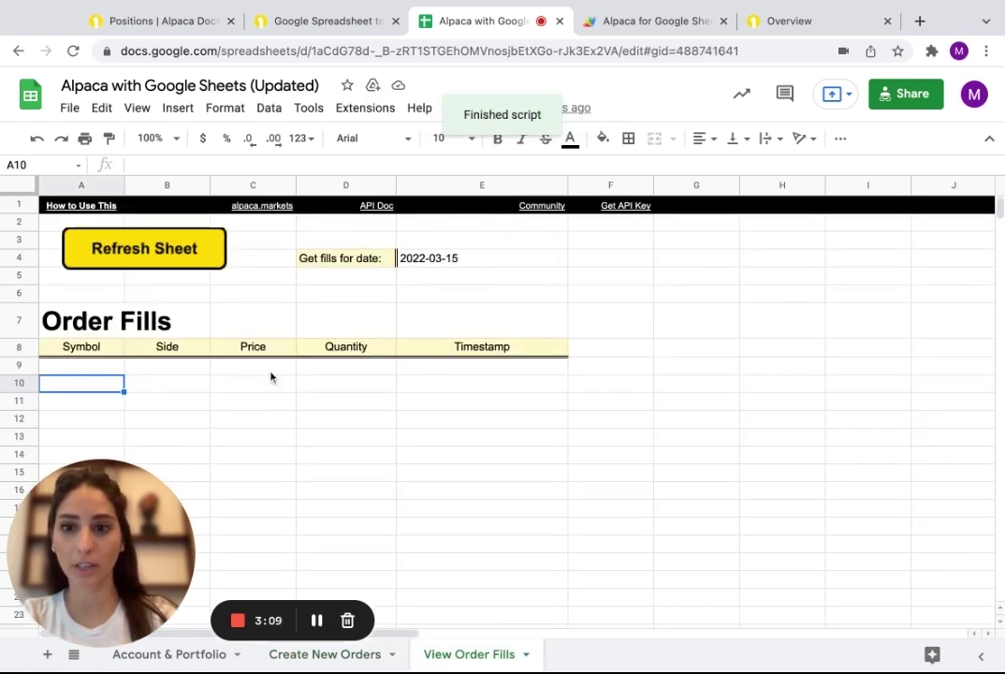
left_click(116, 254)
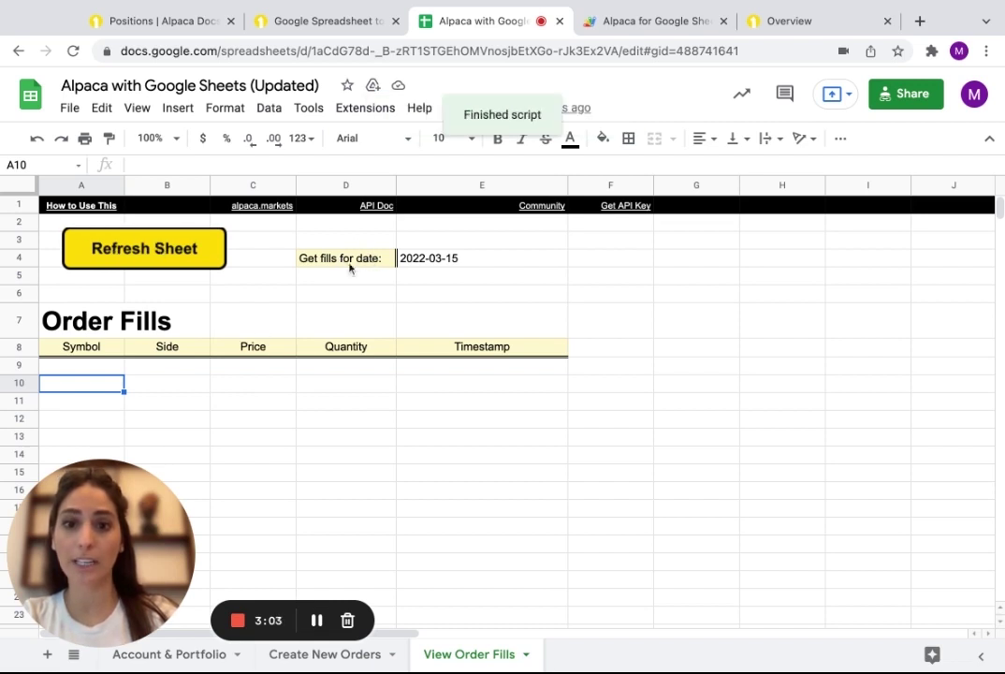
left_click(119, 364)
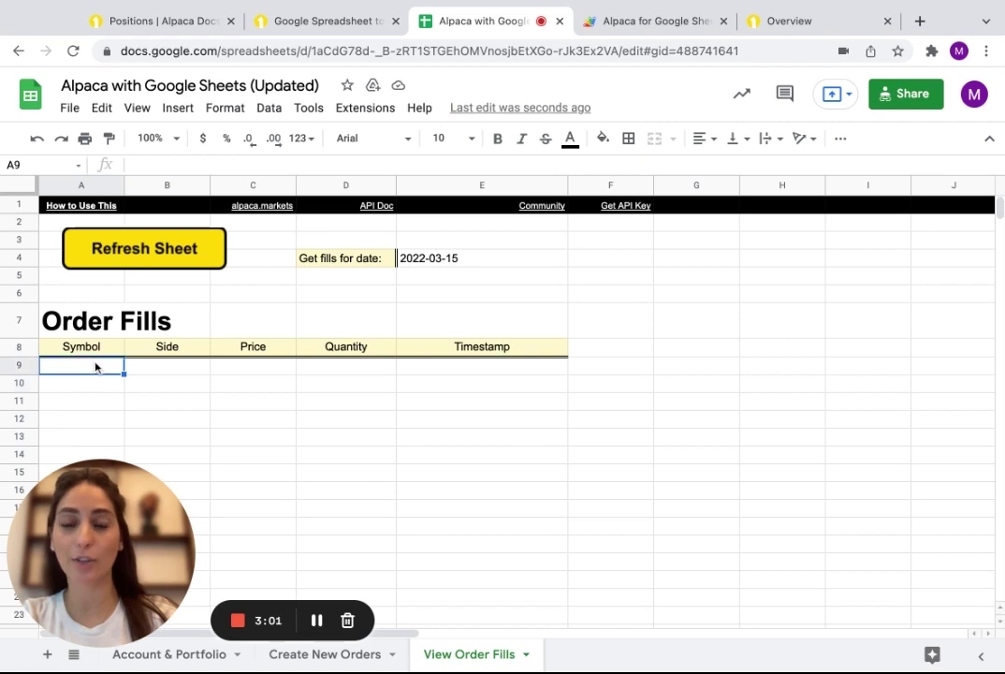
Clear the "Get fills for date" value and refresh the View Order Fills sheet to list fills for all dates
left_click(431, 262)
key("Delete")
left_click(340, 486)
left_click(158, 240)
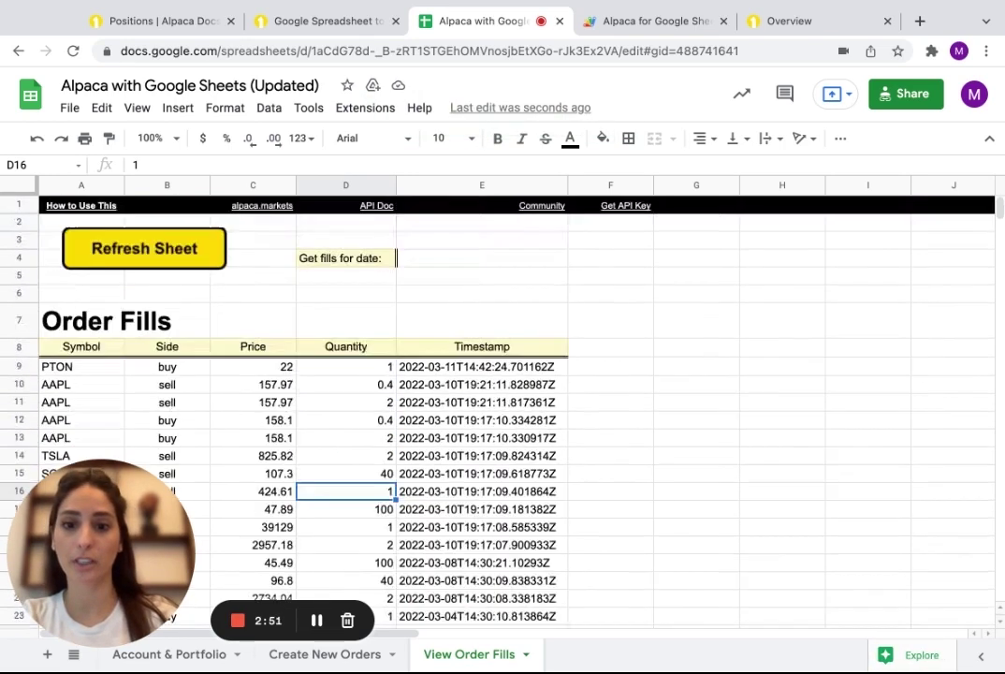
Set the "Get fills for date" value to 3/10/2022 and refresh the order fills
left_click(435, 256)
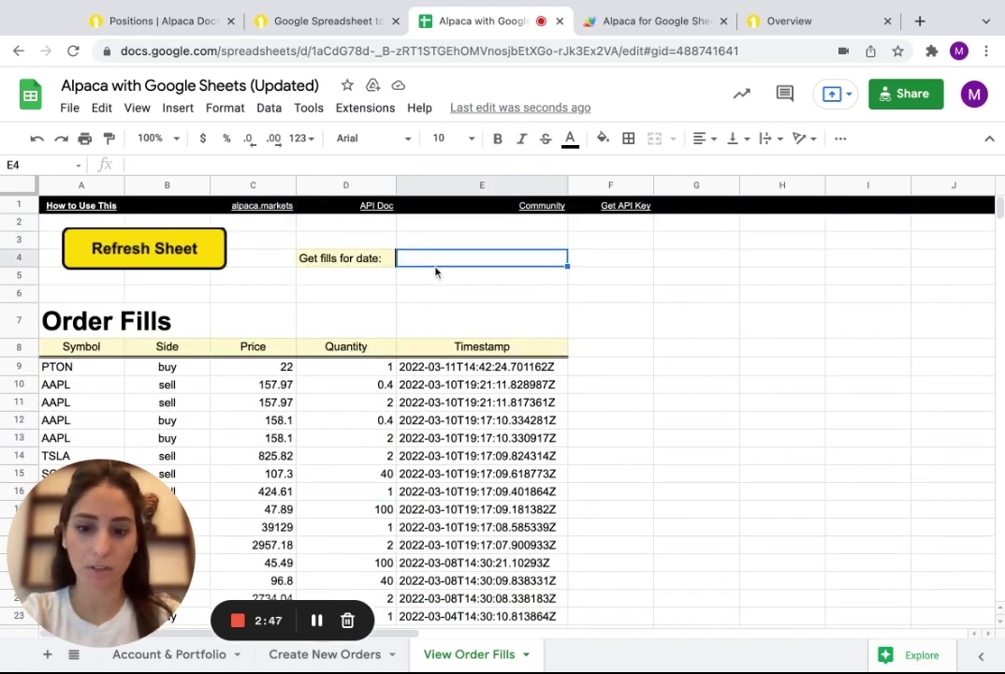
type("3")
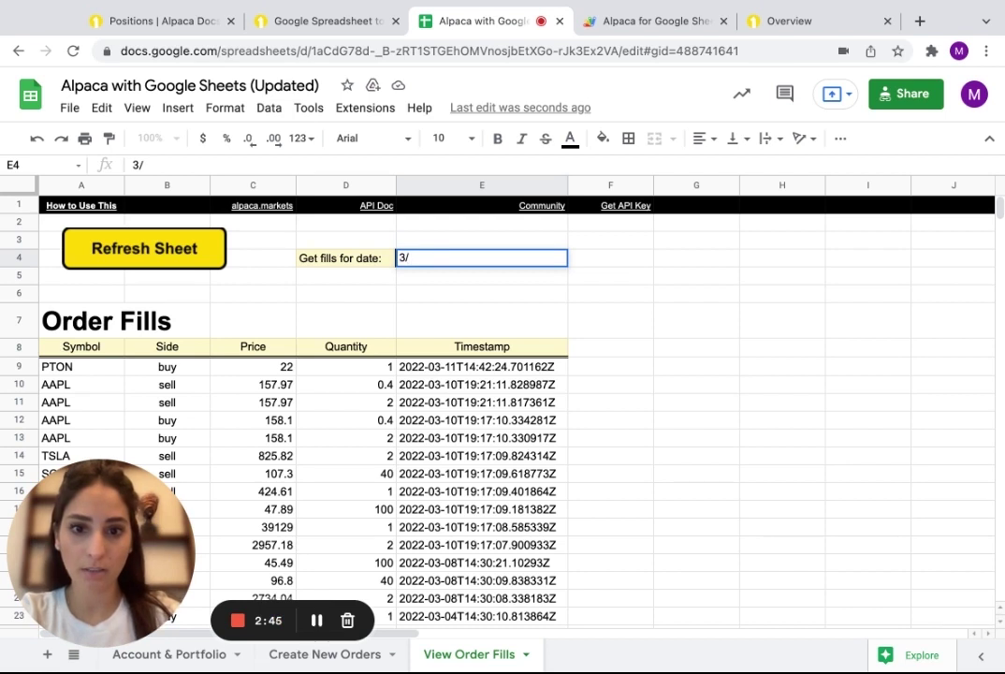
type("/10/2022")
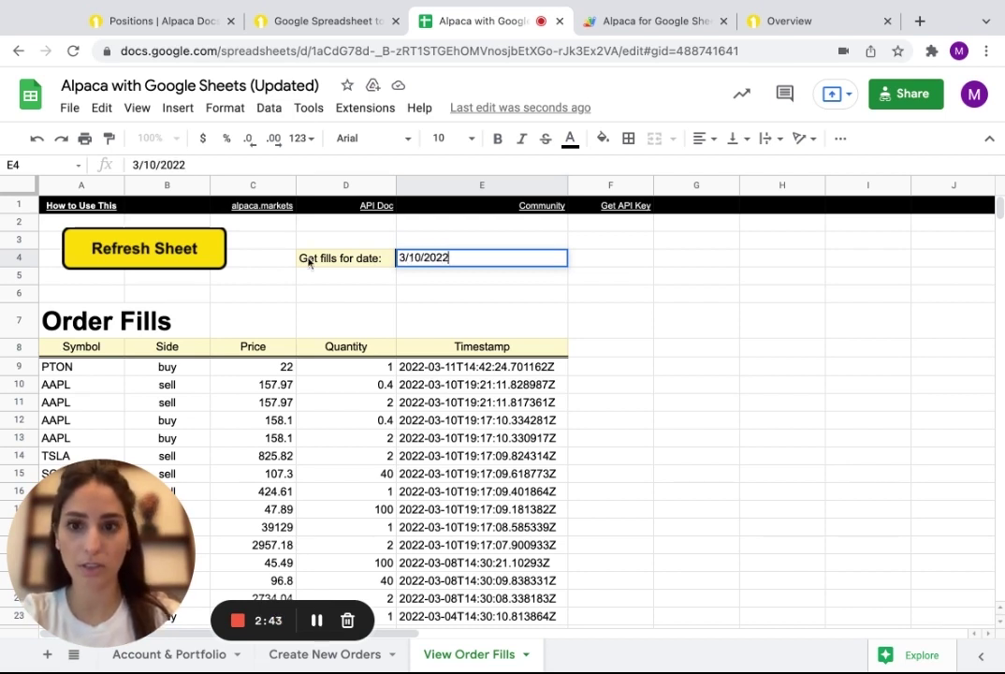
left_click(173, 248)
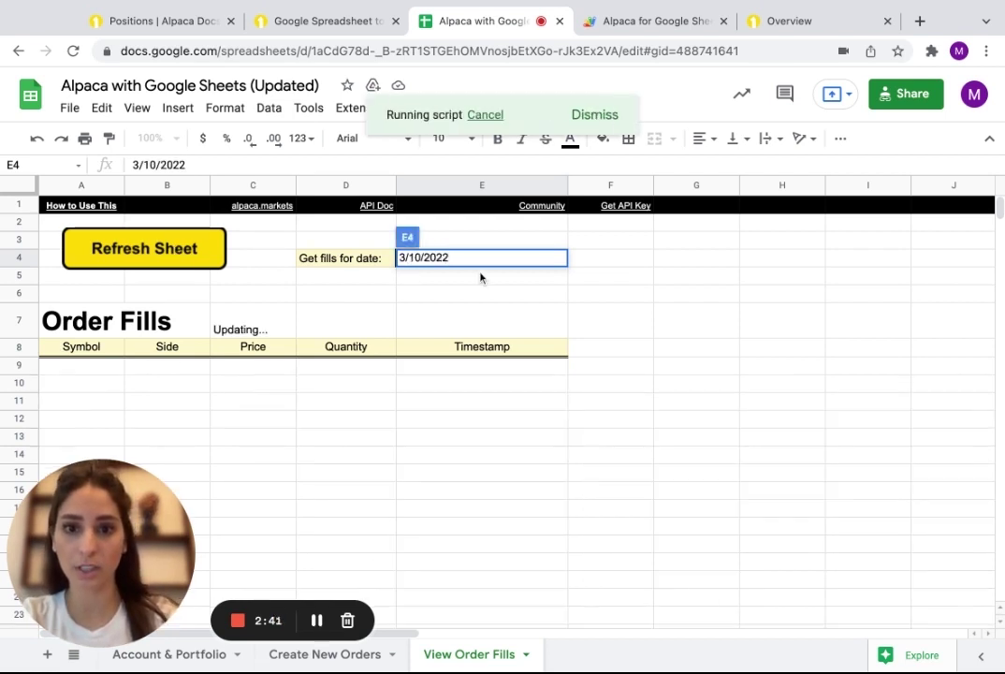
left_click(342, 301)
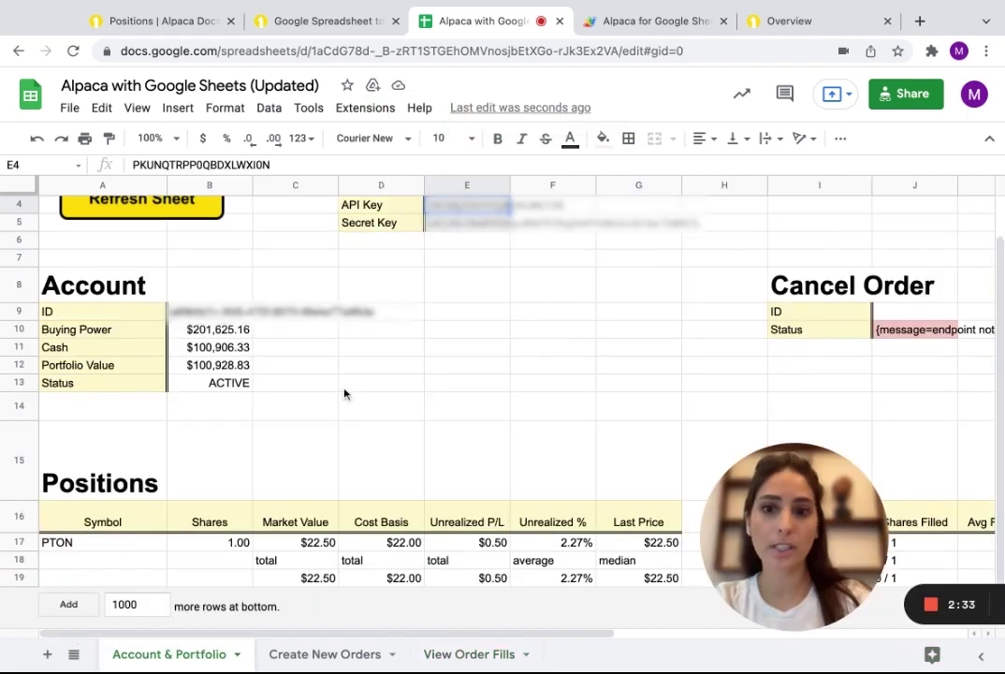
Compare the script code in the Alpaca article with the cell layout of the Account & Portfolio sheet
scroll(343, 394, "up", 2)
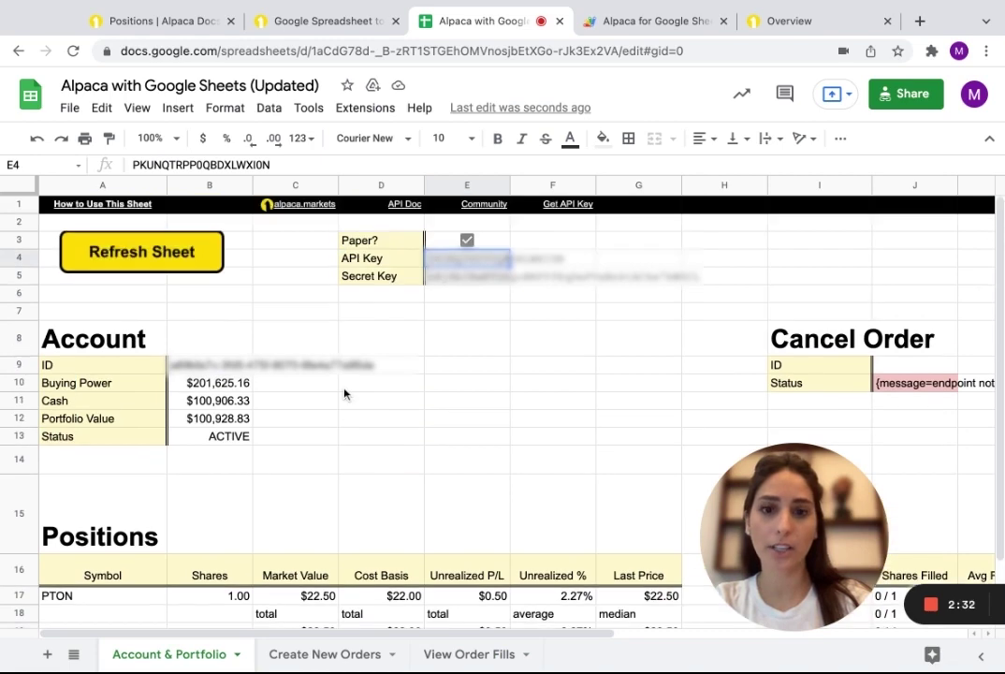
left_click(662, 20)
left_click(436, 320)
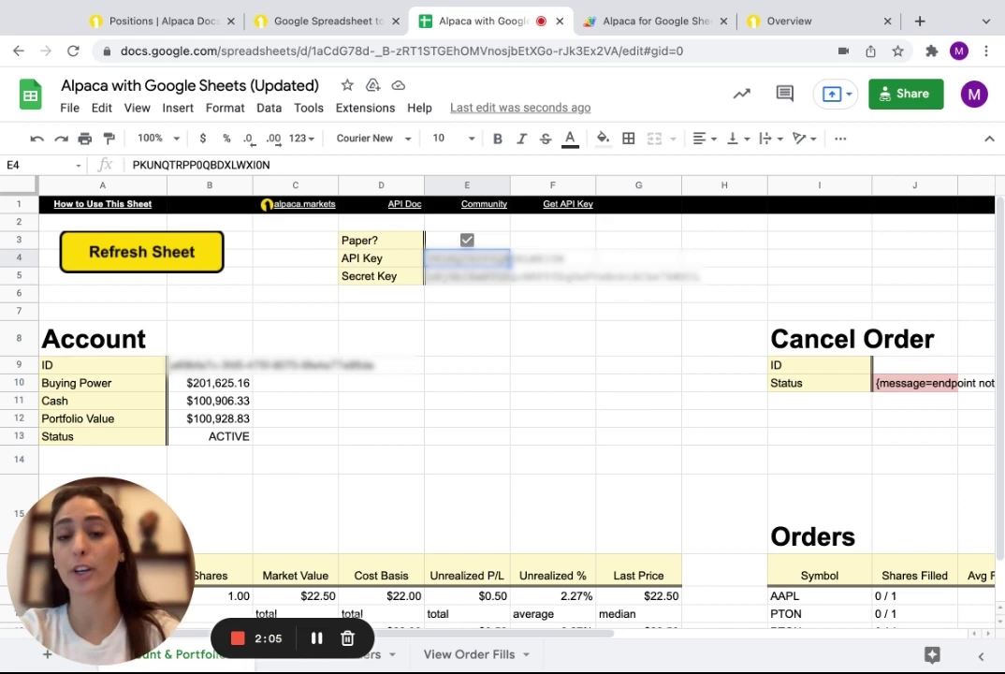
left_click(629, 22)
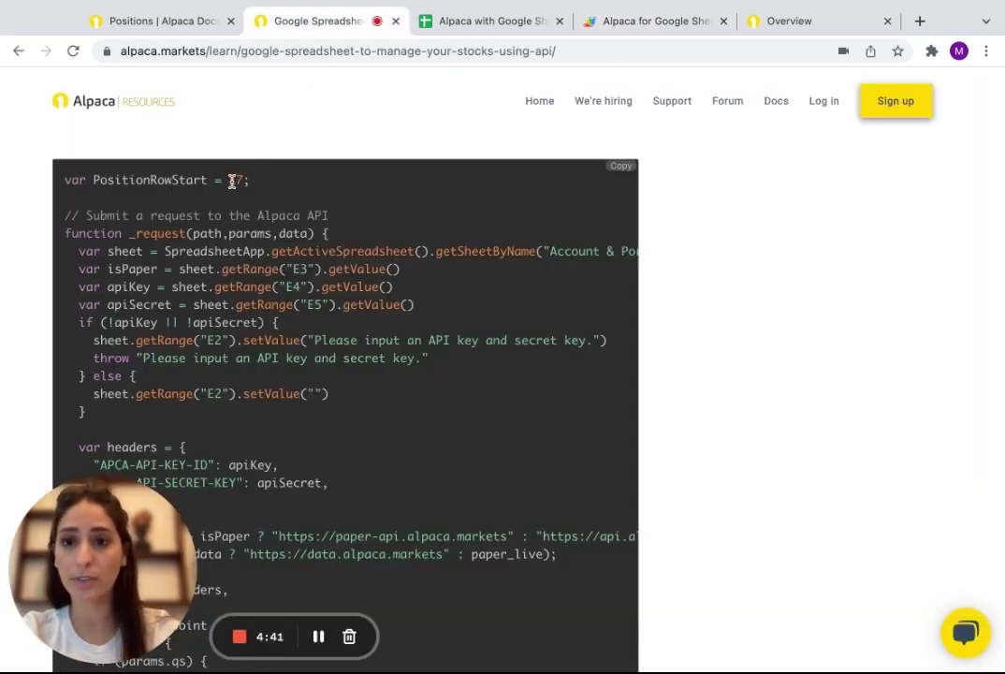
left_click(454, 20)
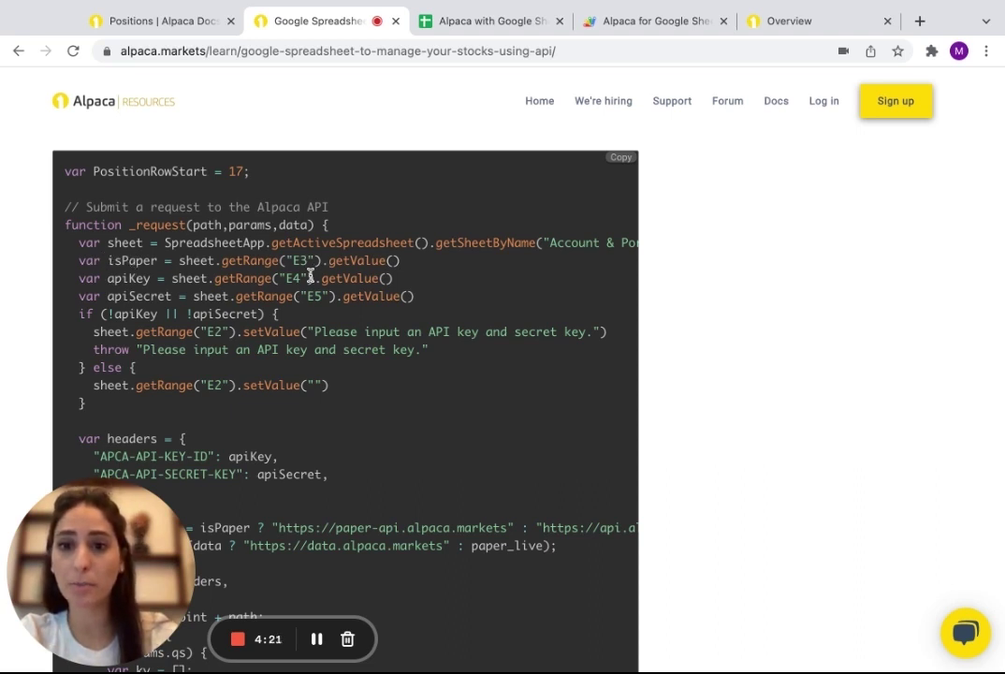
left_click(483, 28)
left_click(309, 19)
Read through the article's script code from the _request function and the Alpaca API methods to the updateSheet function
scroll(332, 350, "down", 1)
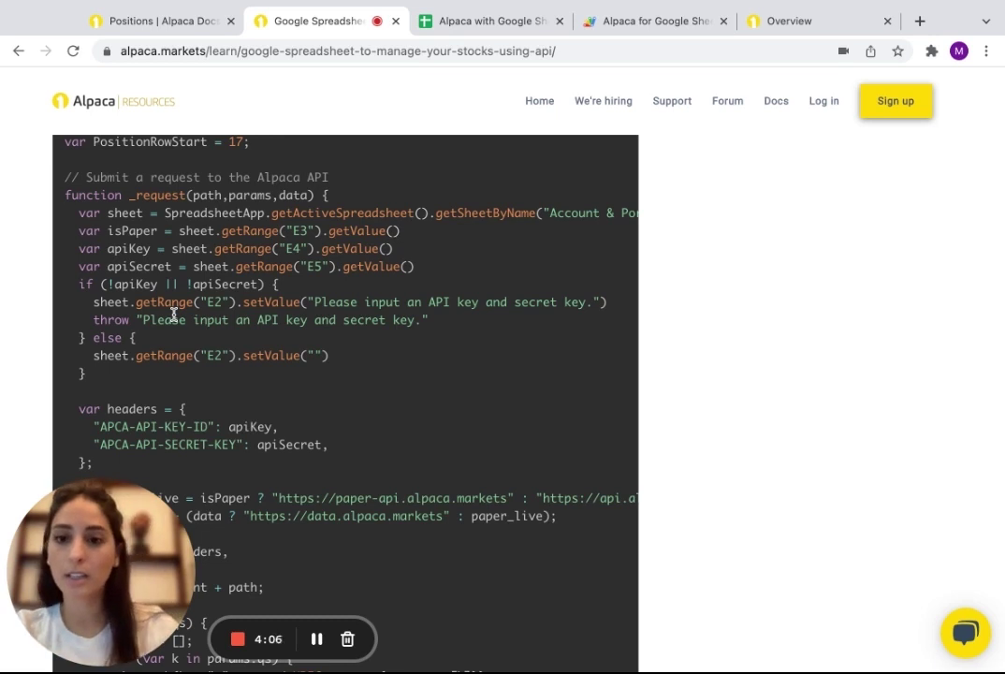
scroll(173, 316, "down", 1)
scroll(141, 318, "down", 5)
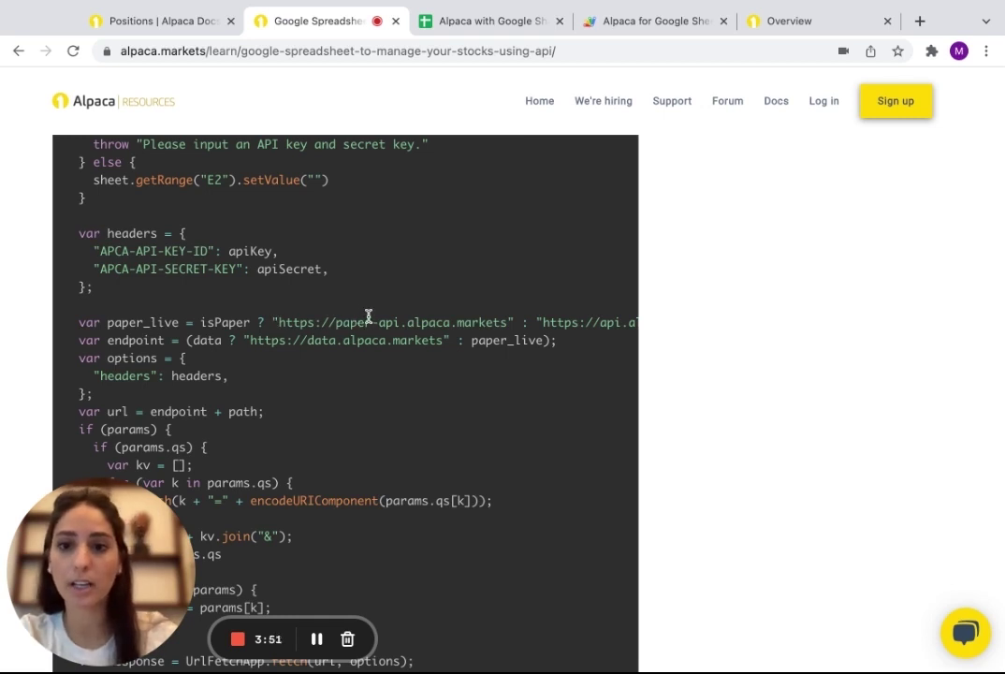
scroll(421, 327, "right", 3)
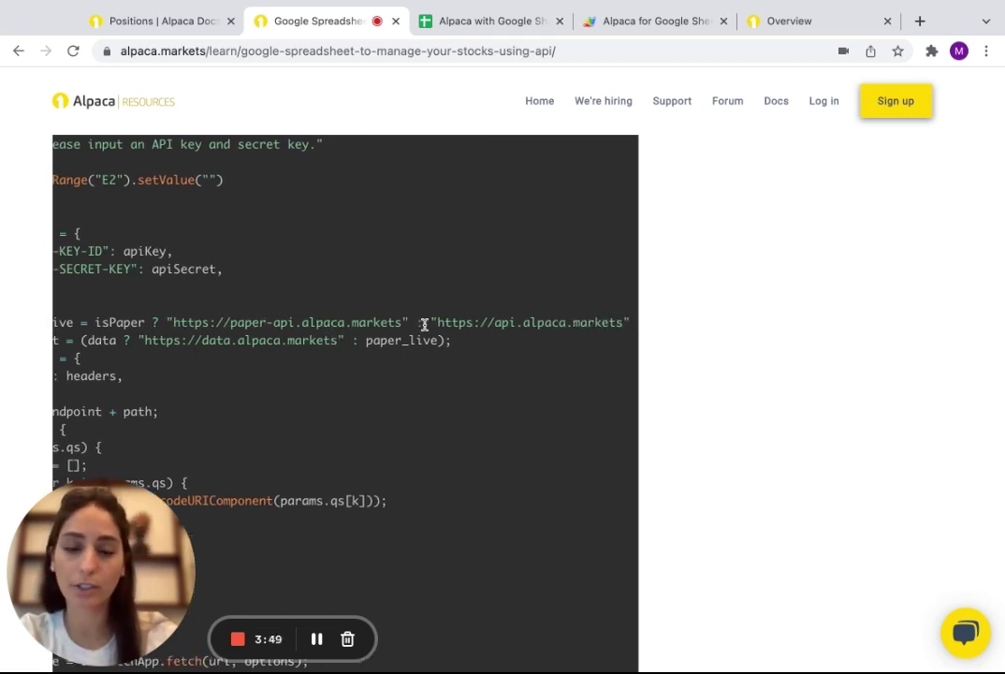
scroll(458, 322, "left", 3)
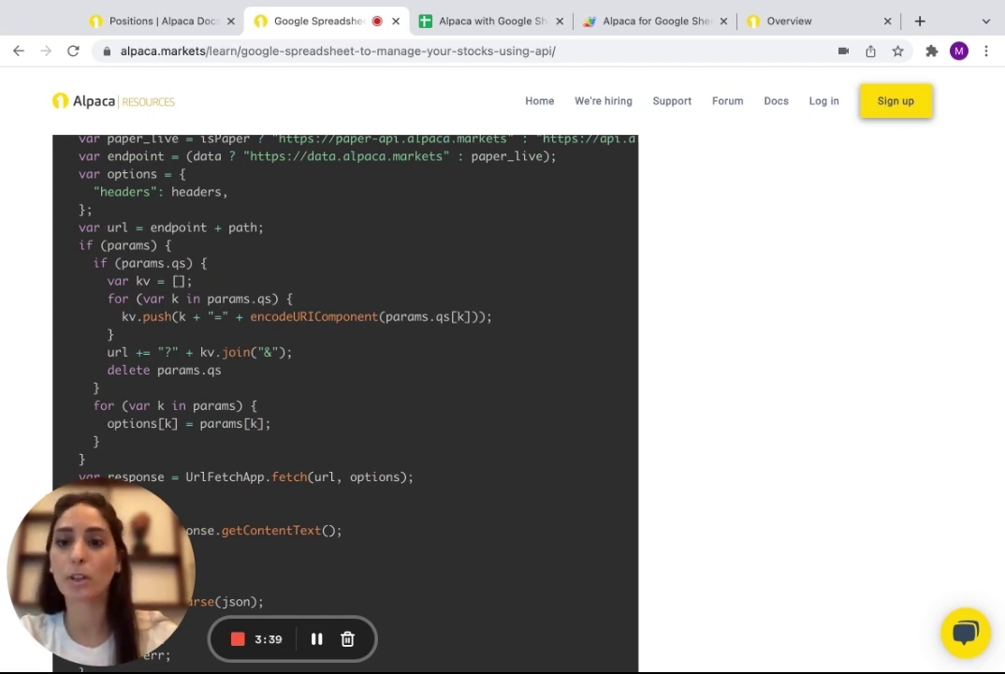
scroll(206, 323, "down", 3)
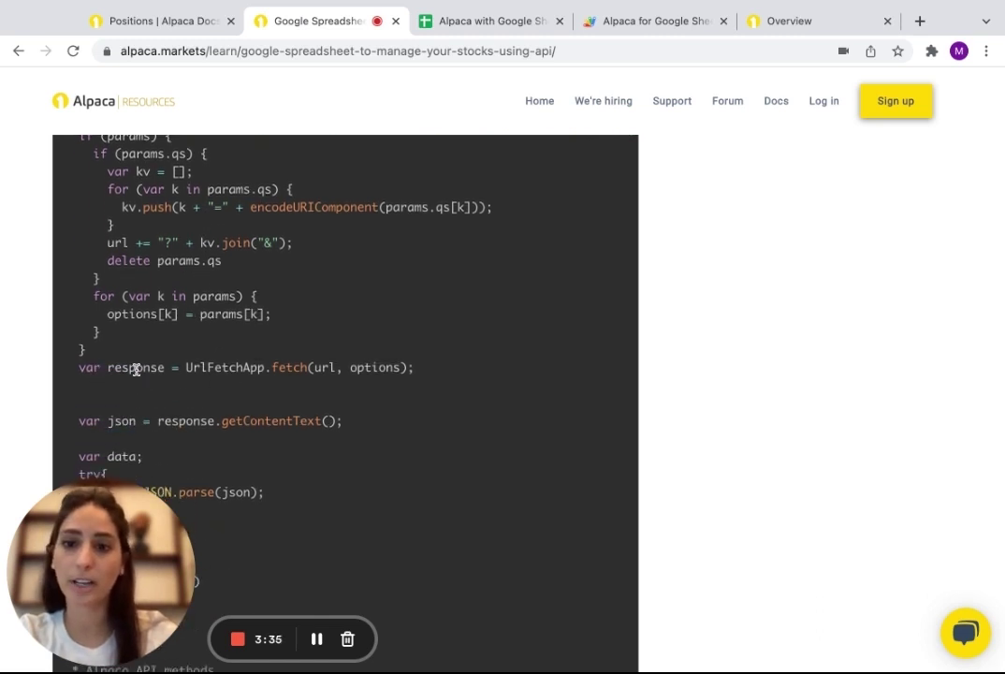
scroll(136, 369, "down", 5)
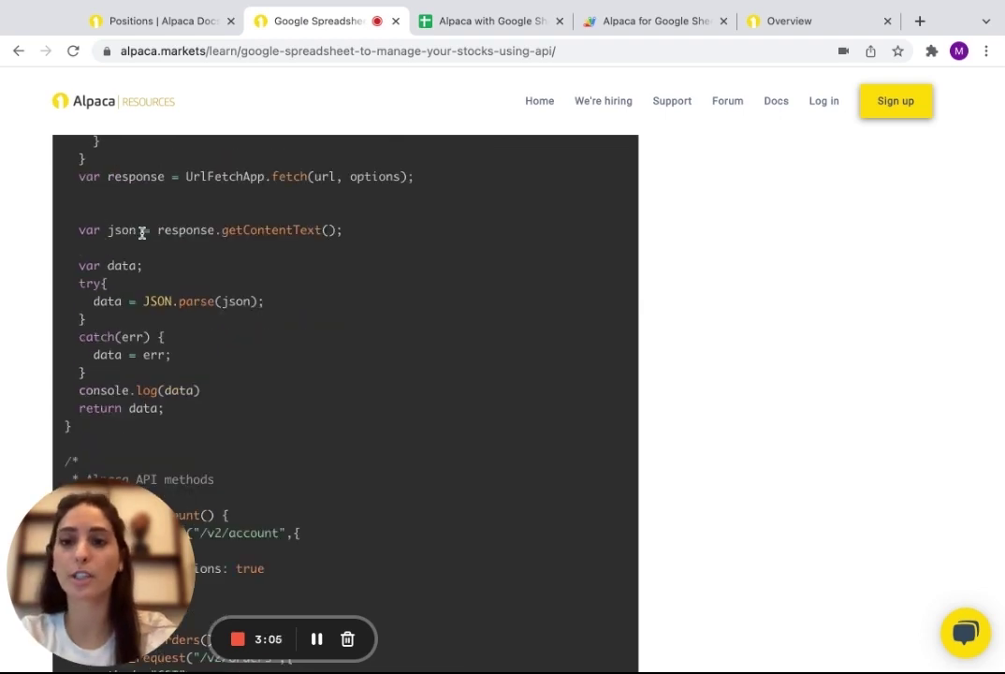
scroll(256, 442, "down", 15)
scroll(219, 379, "down", 10)
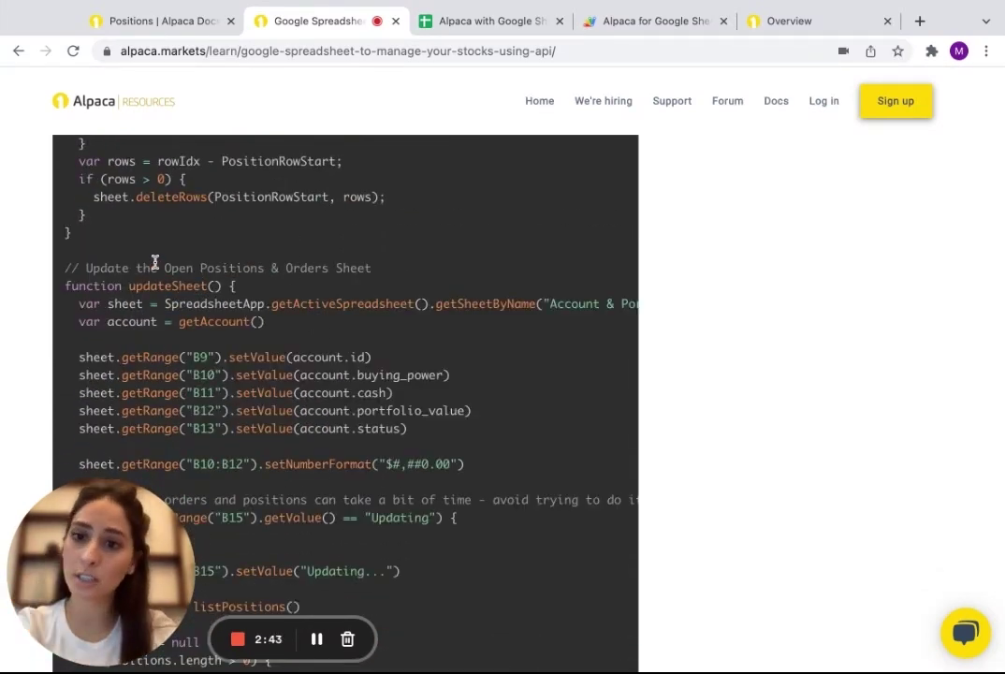
Examine how the updateSheet function writes the account values and open positions to the spreadsheet cells
scroll(143, 277, "down", 5)
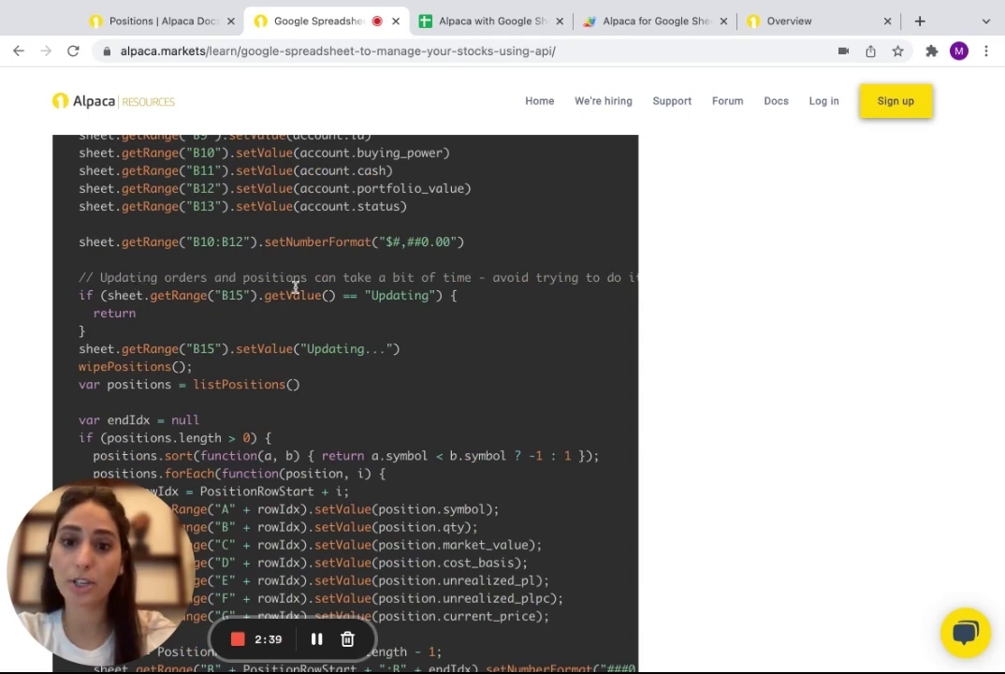
scroll(297, 290, "right", 5)
scroll(298, 292, "left", 5)
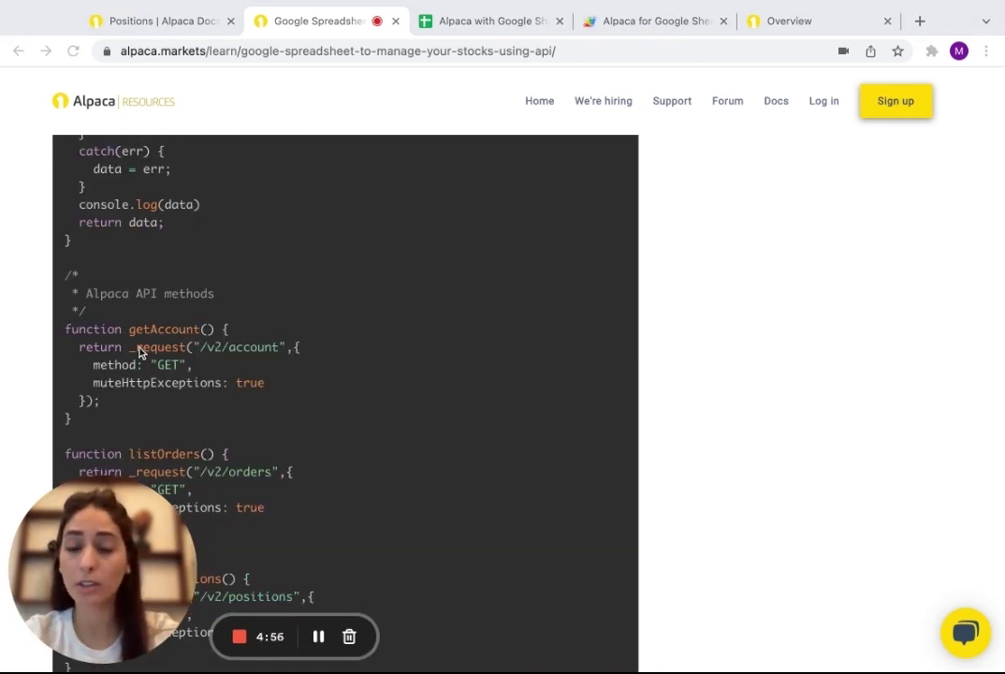
Compare the GET, DELETE and POST request methods in the article's Alpaca API functions, from getAccount through clearPositions to the /v2/orders order submission
scroll(138, 351, "down", 1)
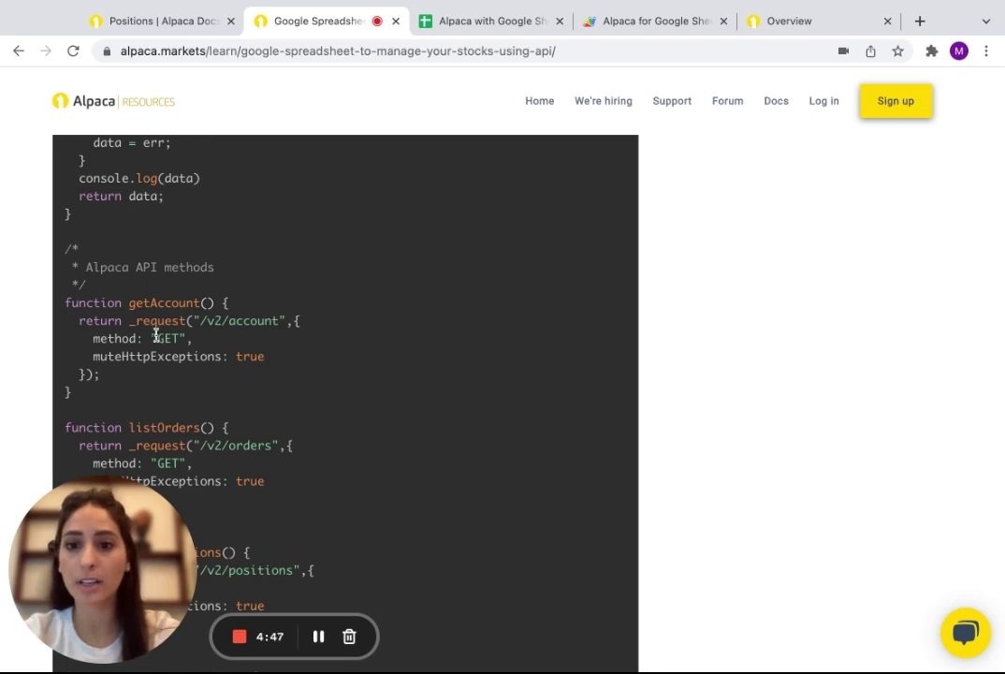
left_click_drag(158, 338, 174, 337)
left_click(184, 337)
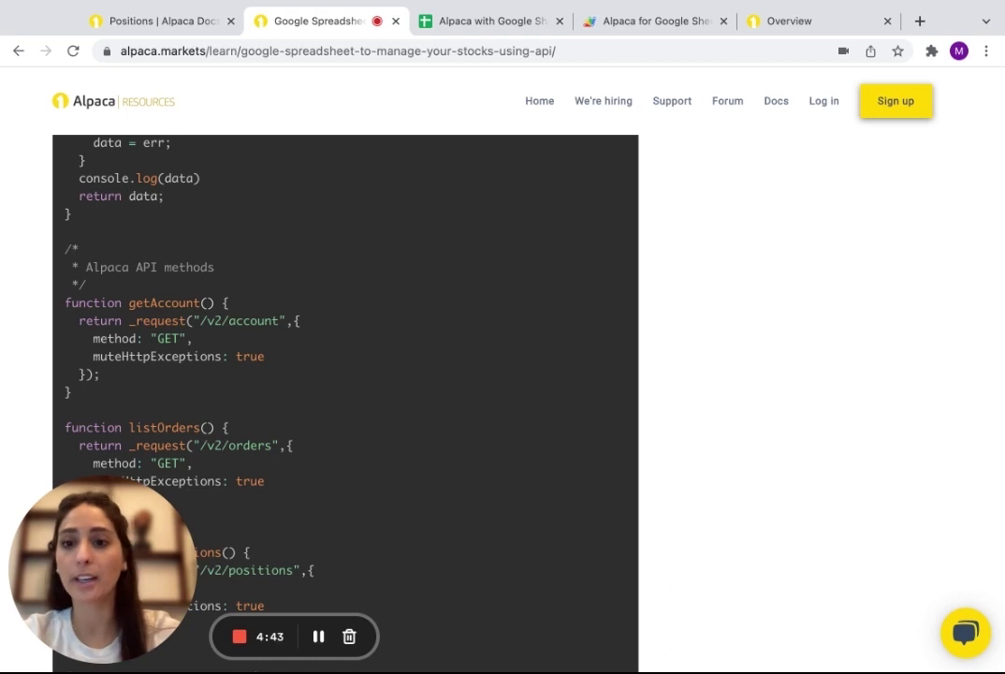
scroll(157, 421, "down", 4)
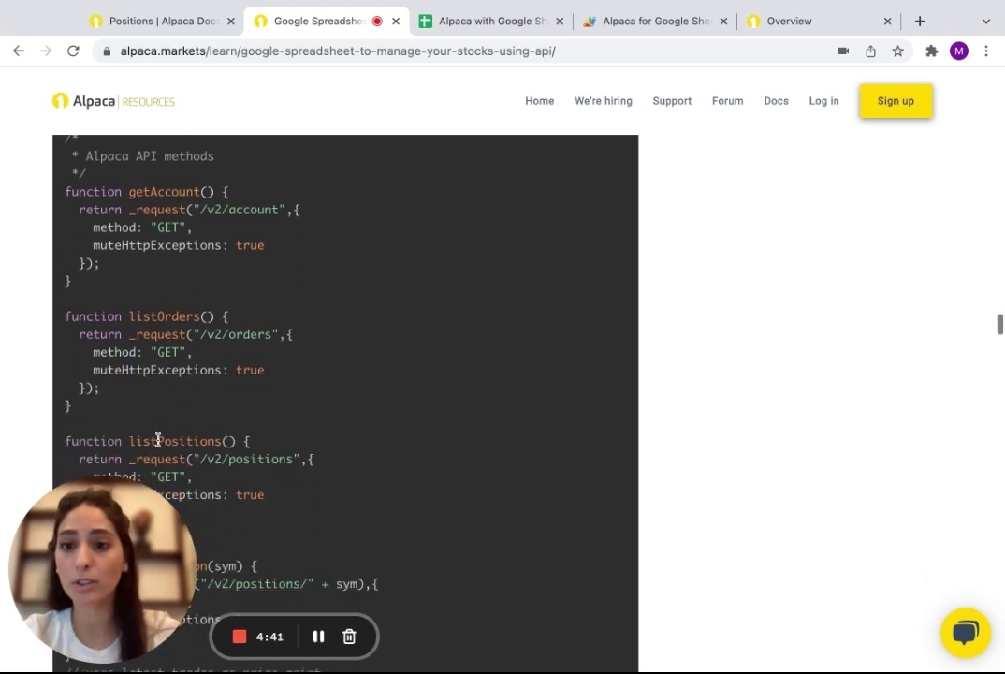
scroll(157, 439, "down", 6)
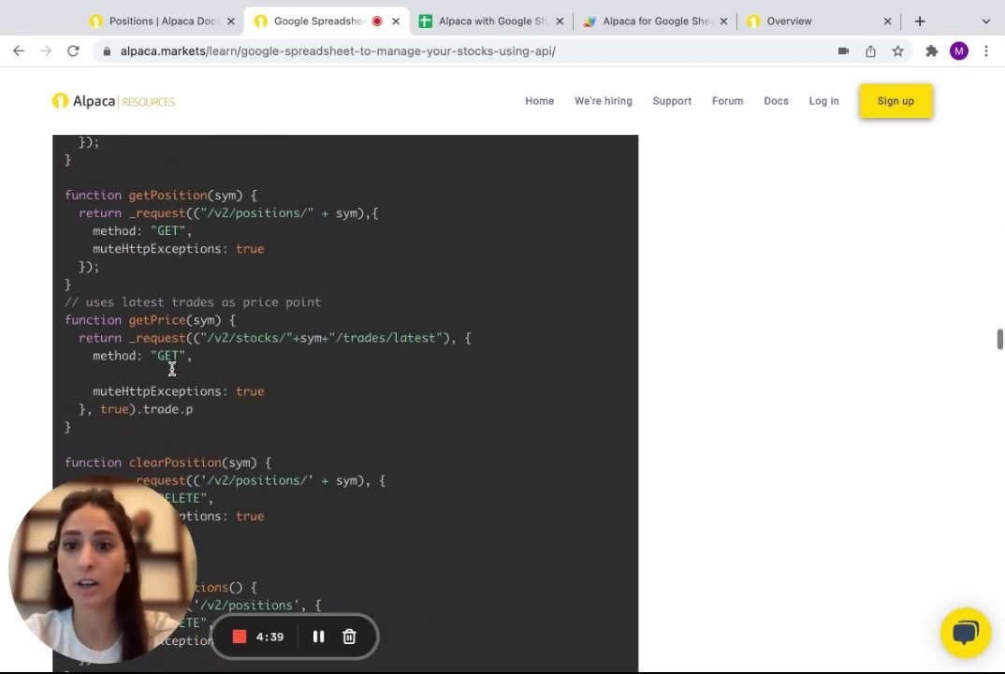
scroll(216, 367, "down", 1)
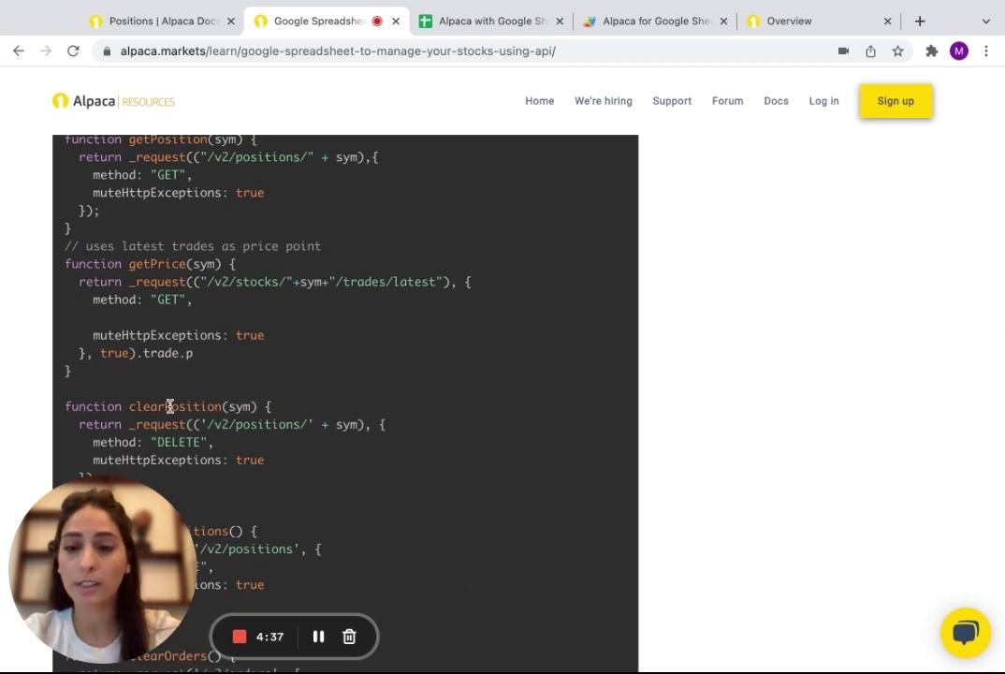
scroll(211, 402, "down", 2)
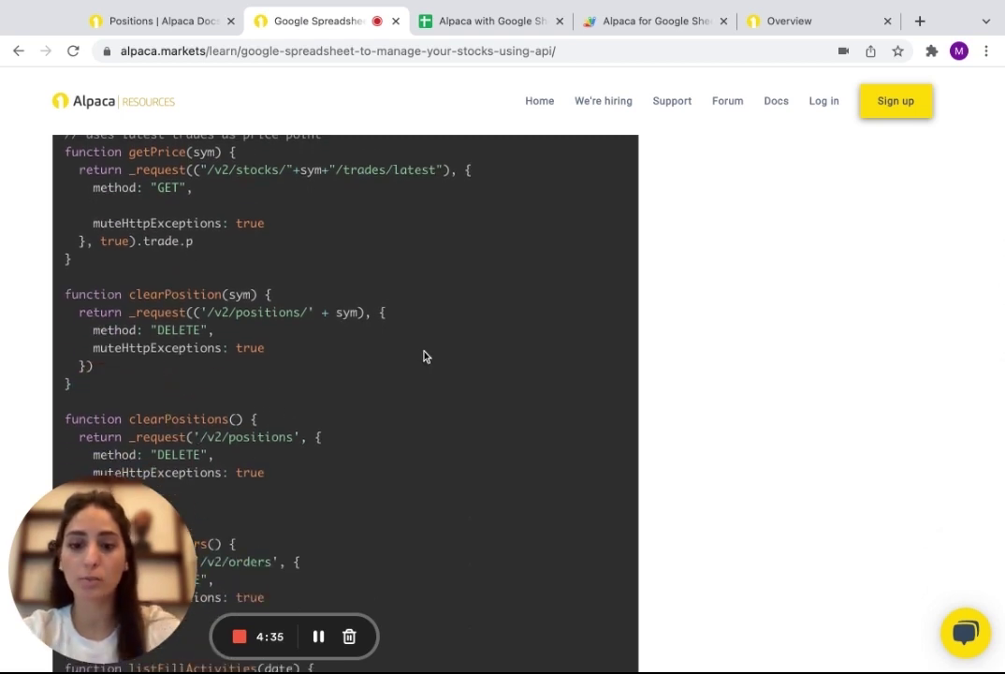
scroll(426, 357, "down", 8)
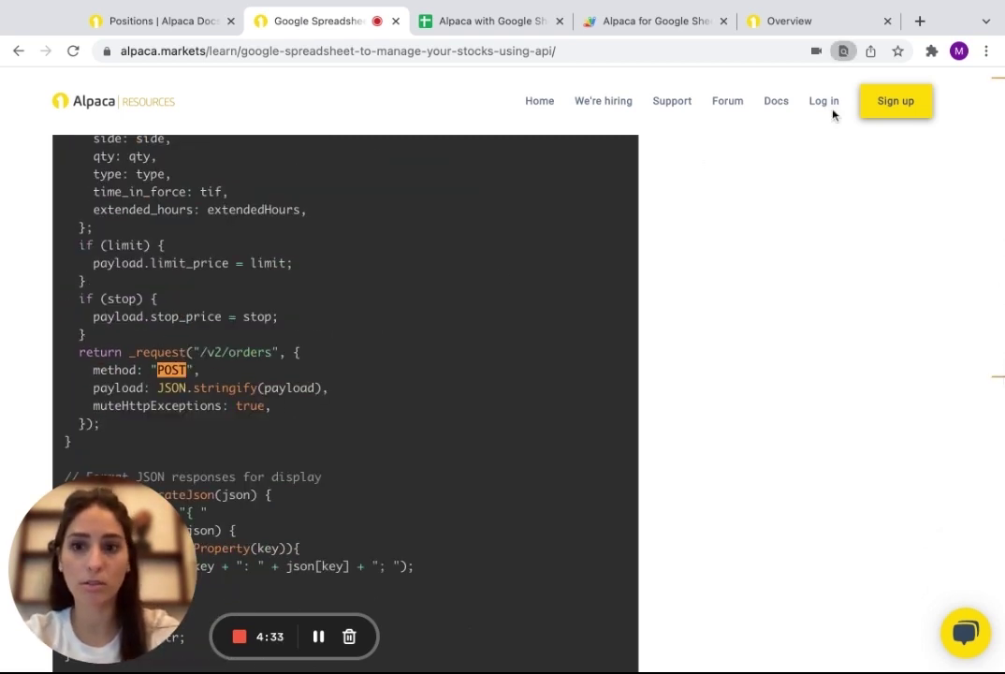
scroll(236, 398, "down", 1)
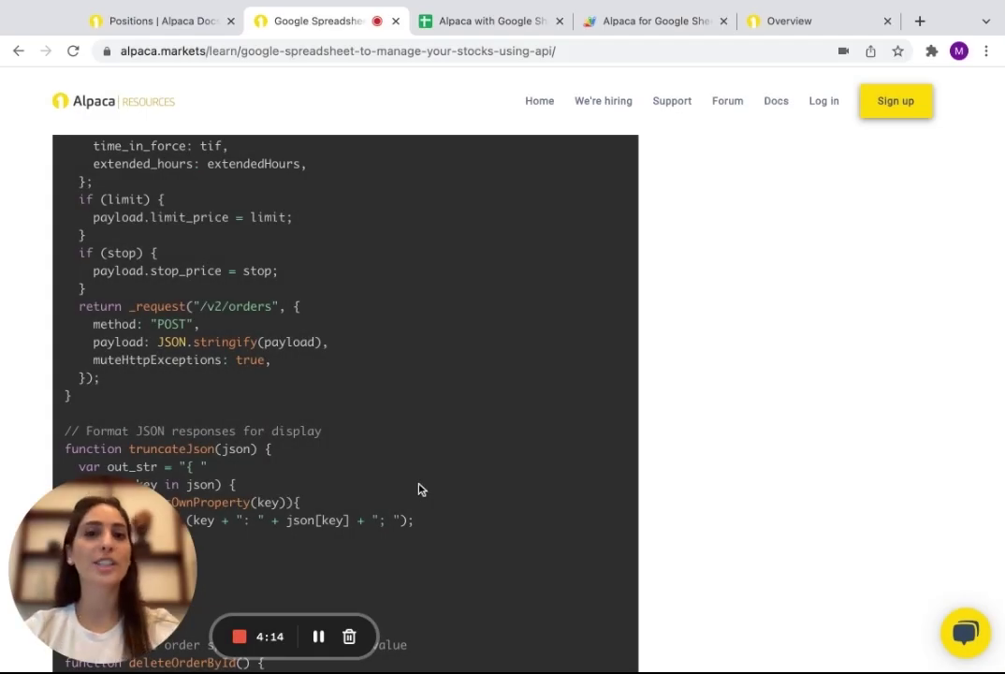
scroll(418, 487, "down", 5)
scroll(346, 402, "up", 6)
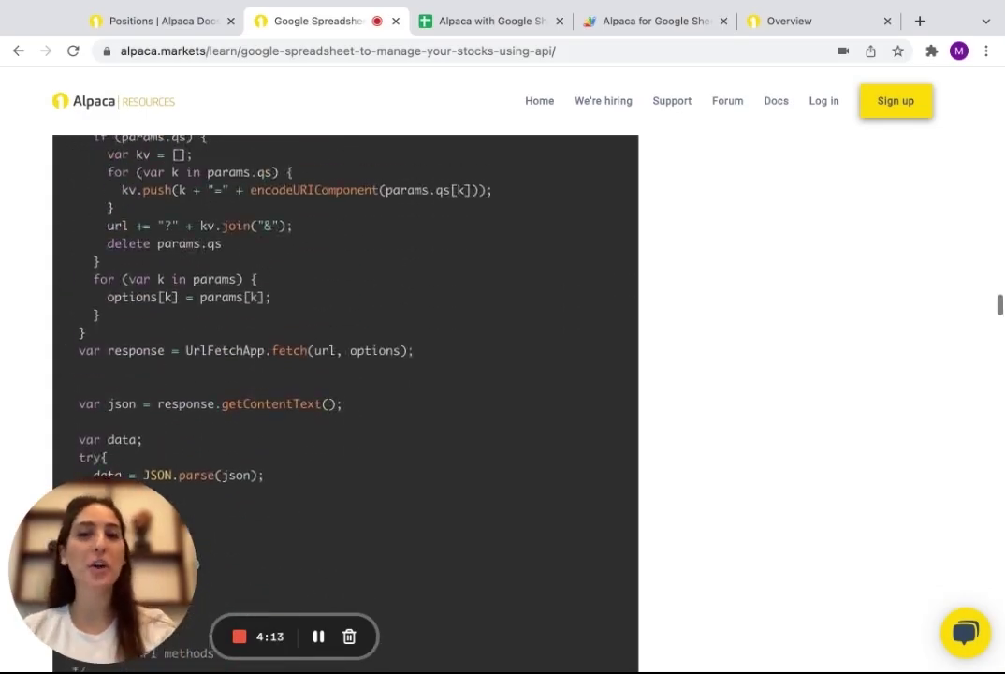